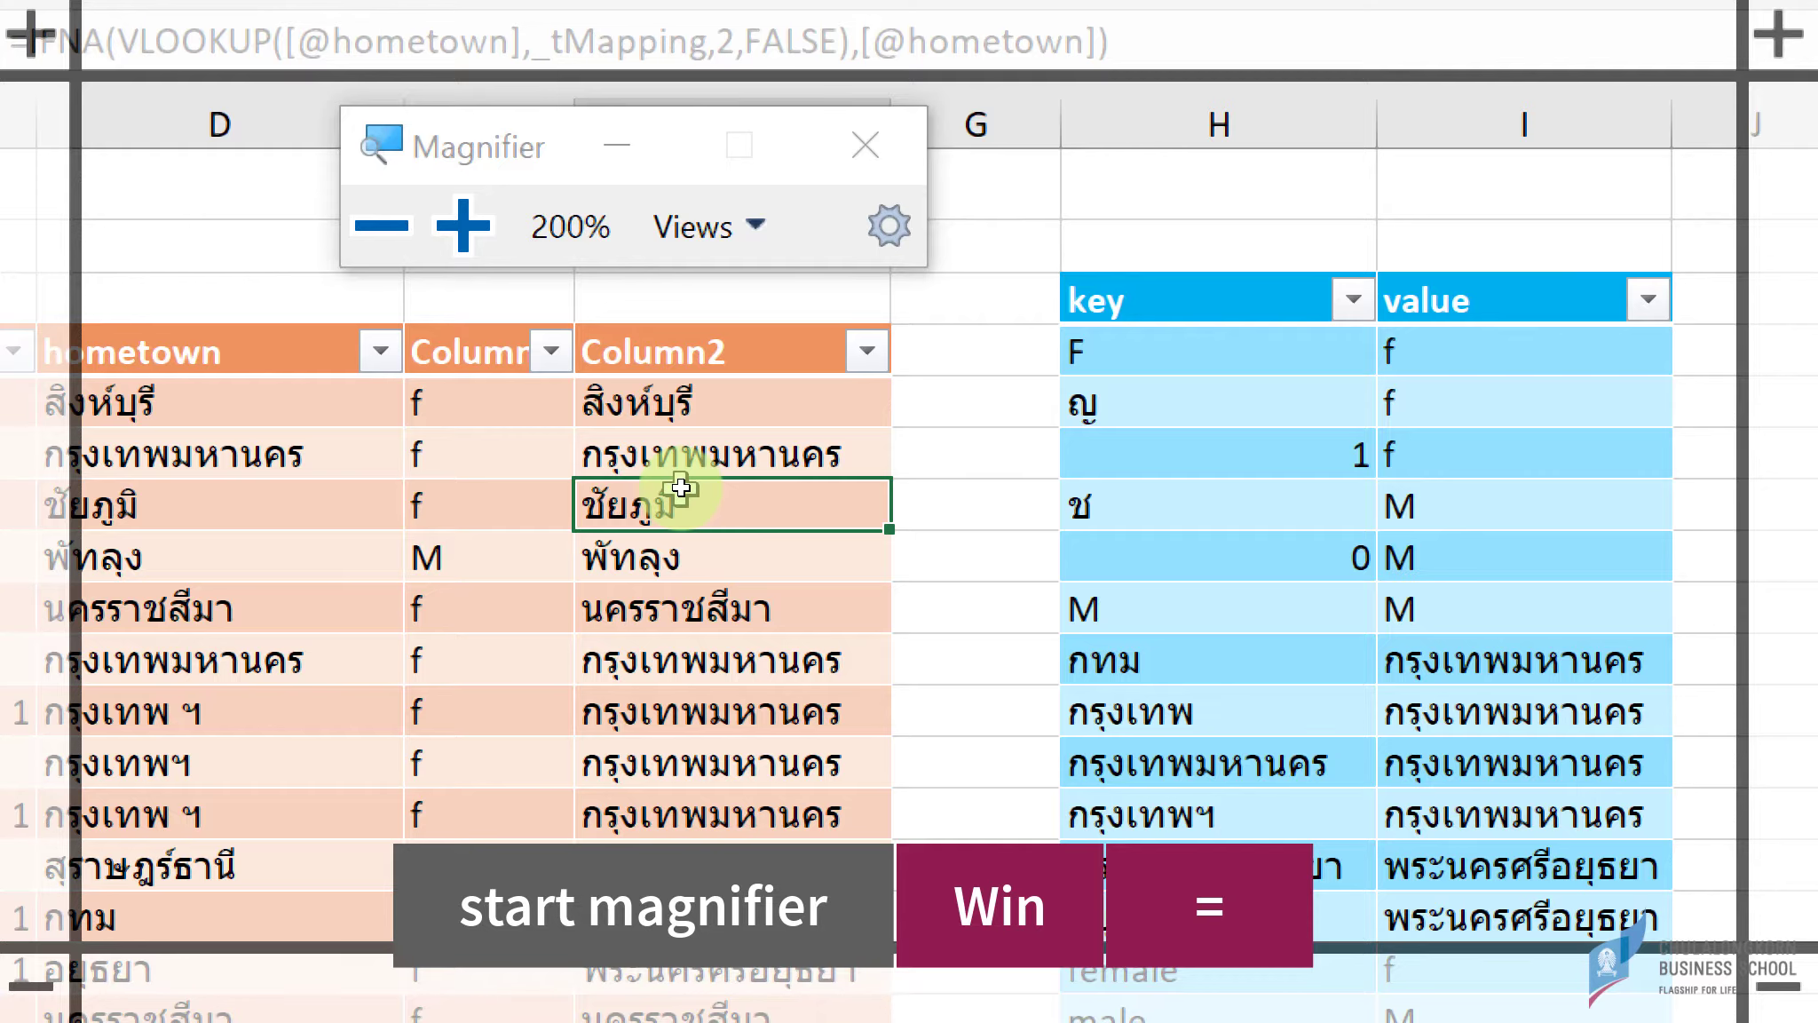
Step: Start Magnifier over the worksheet and raise the magnification to 300%
{"action": "key", "text": "super+plus"}
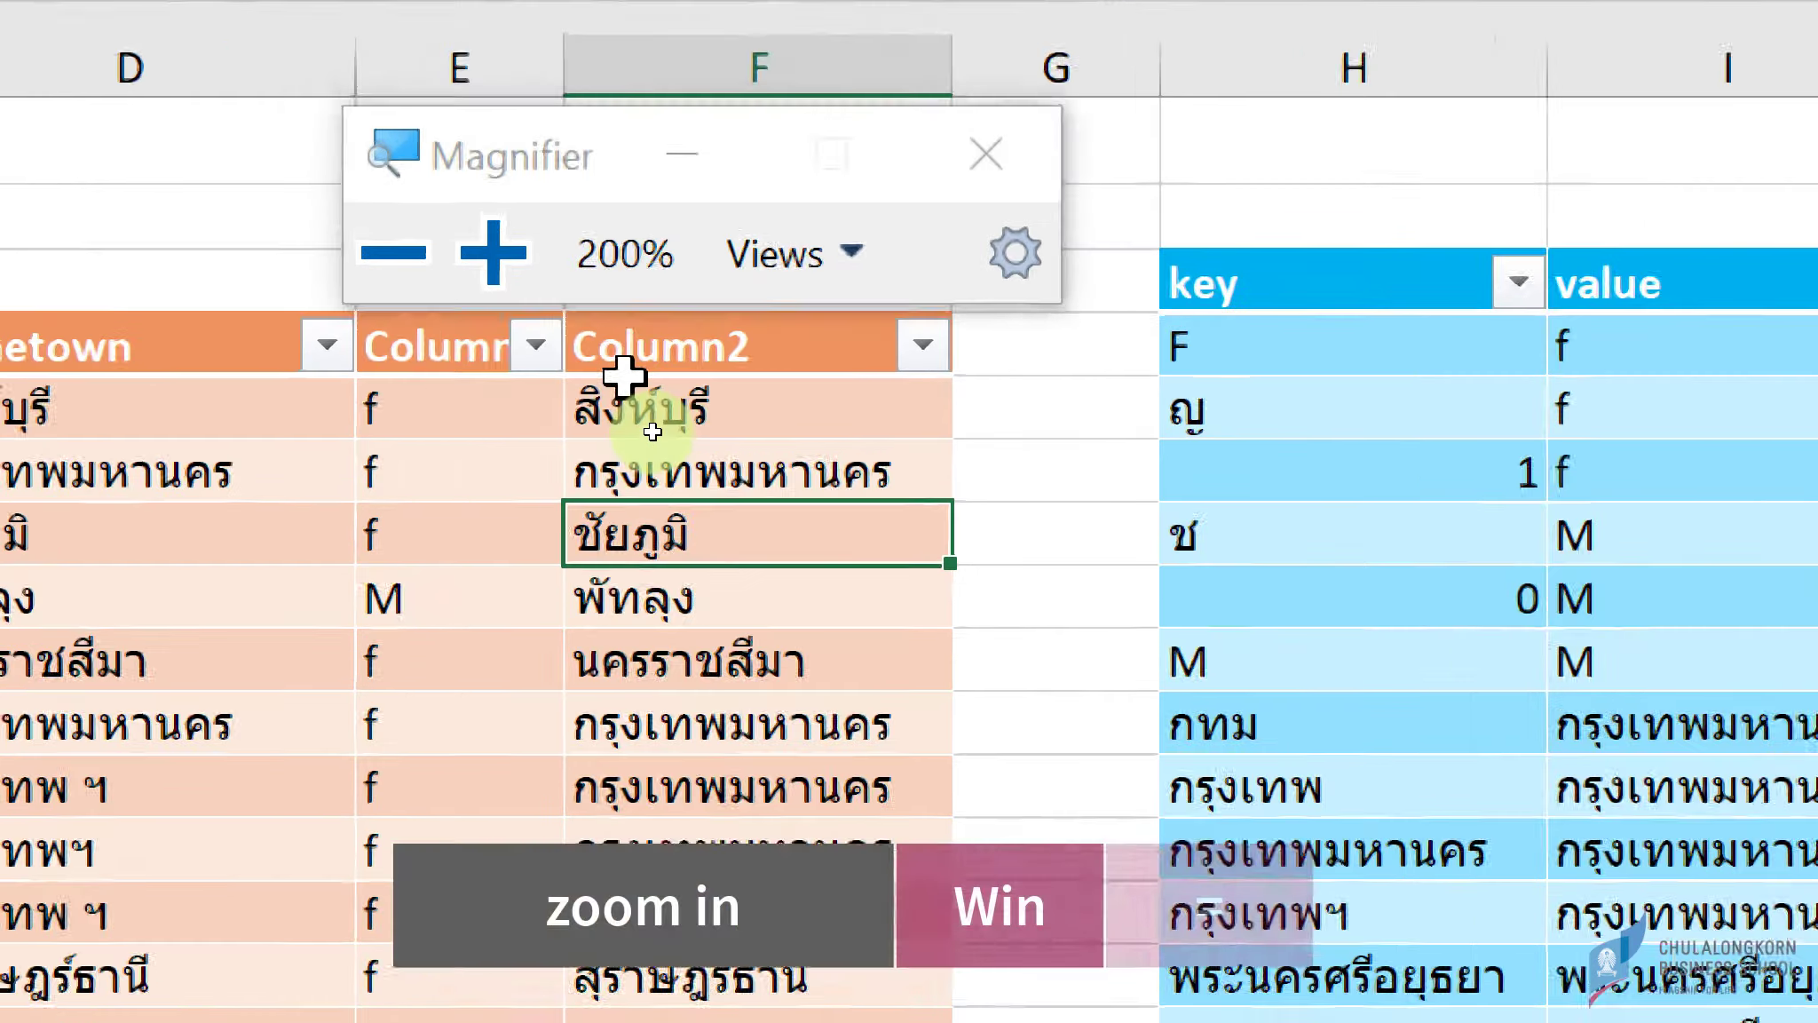
{"action": "key", "text": "super+equal"}
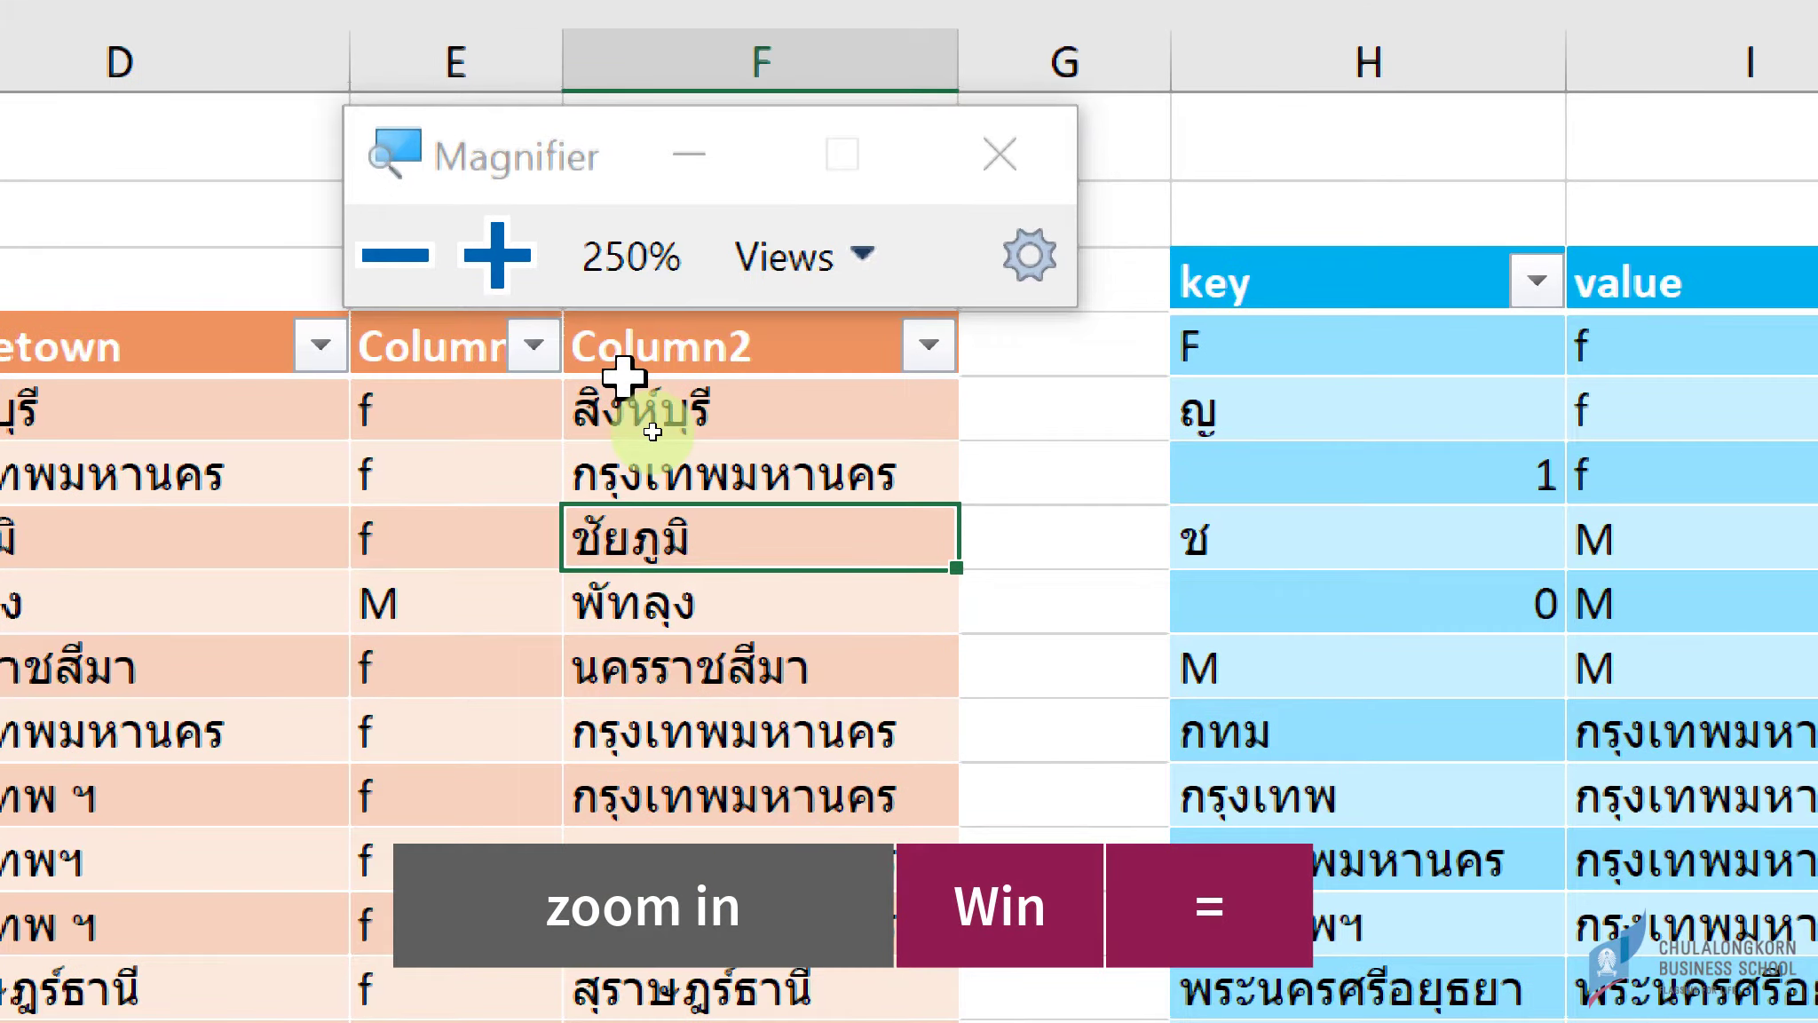
{"action": "key", "text": "super+equal"}
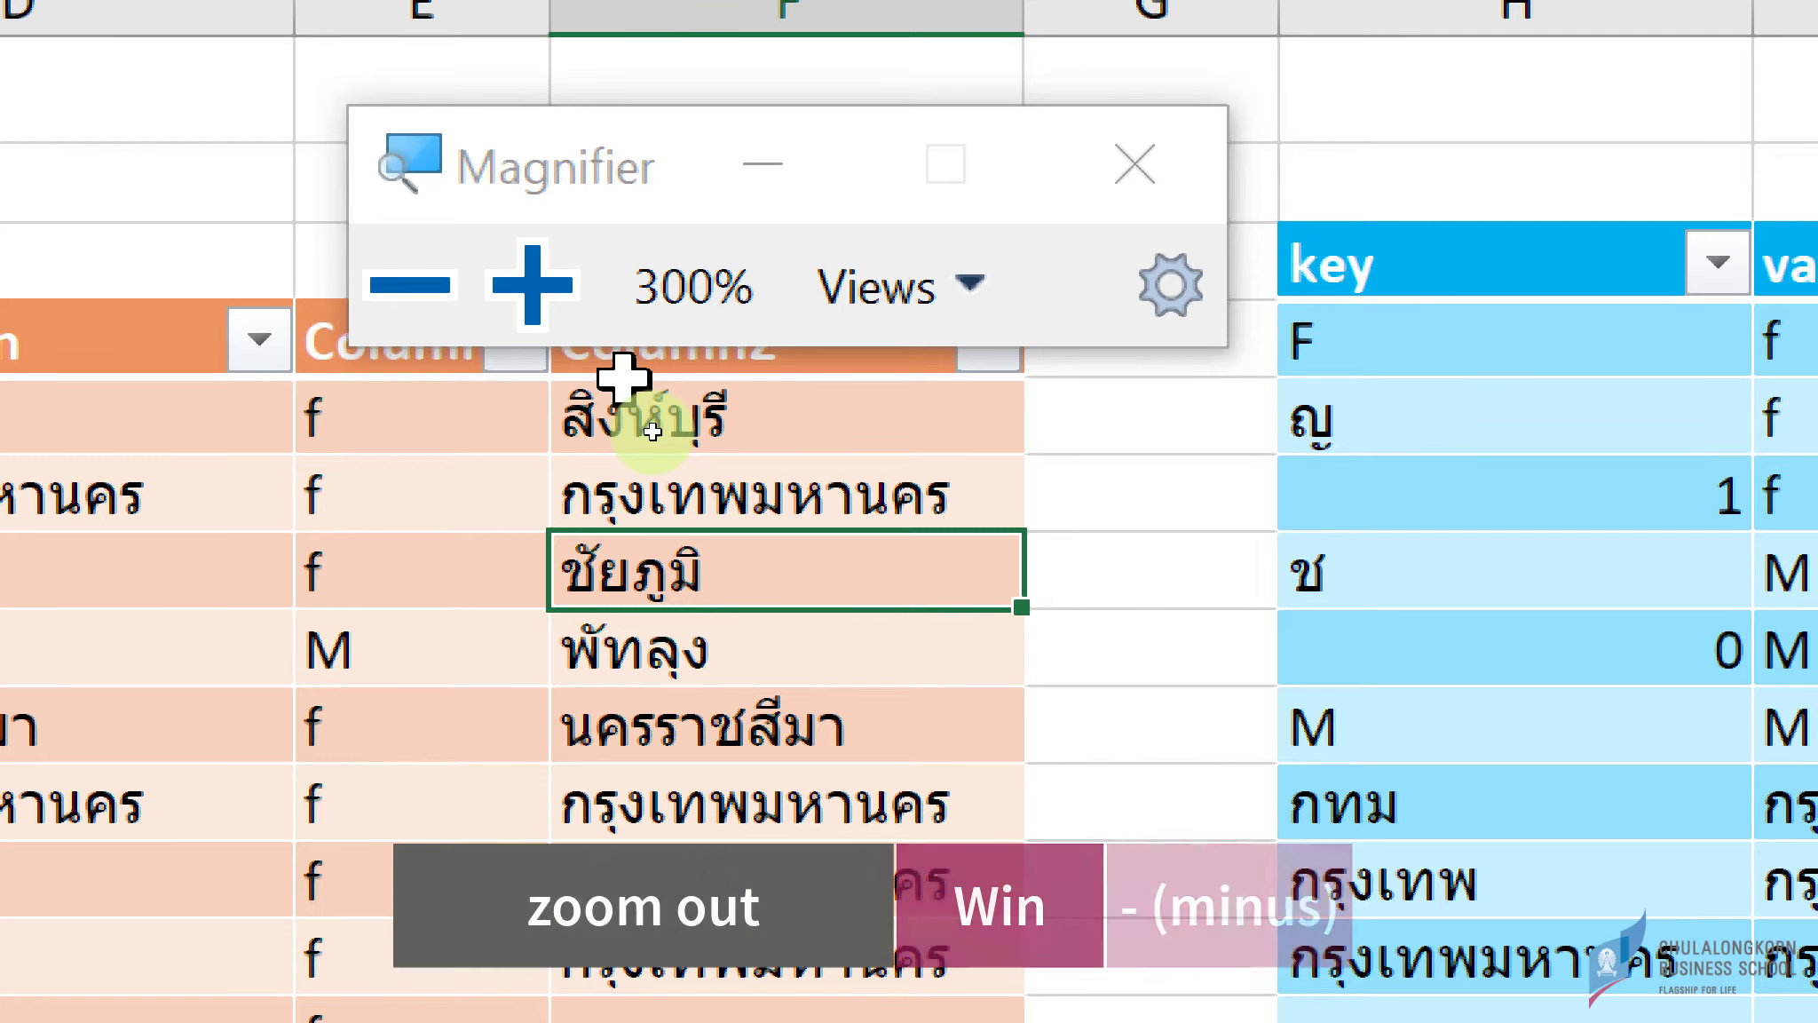
Step: Reduce the magnification to 150% and turn Magnifier off
{"action": "key", "text": "super+minus"}
{"action": "key", "text": "super+minus"}
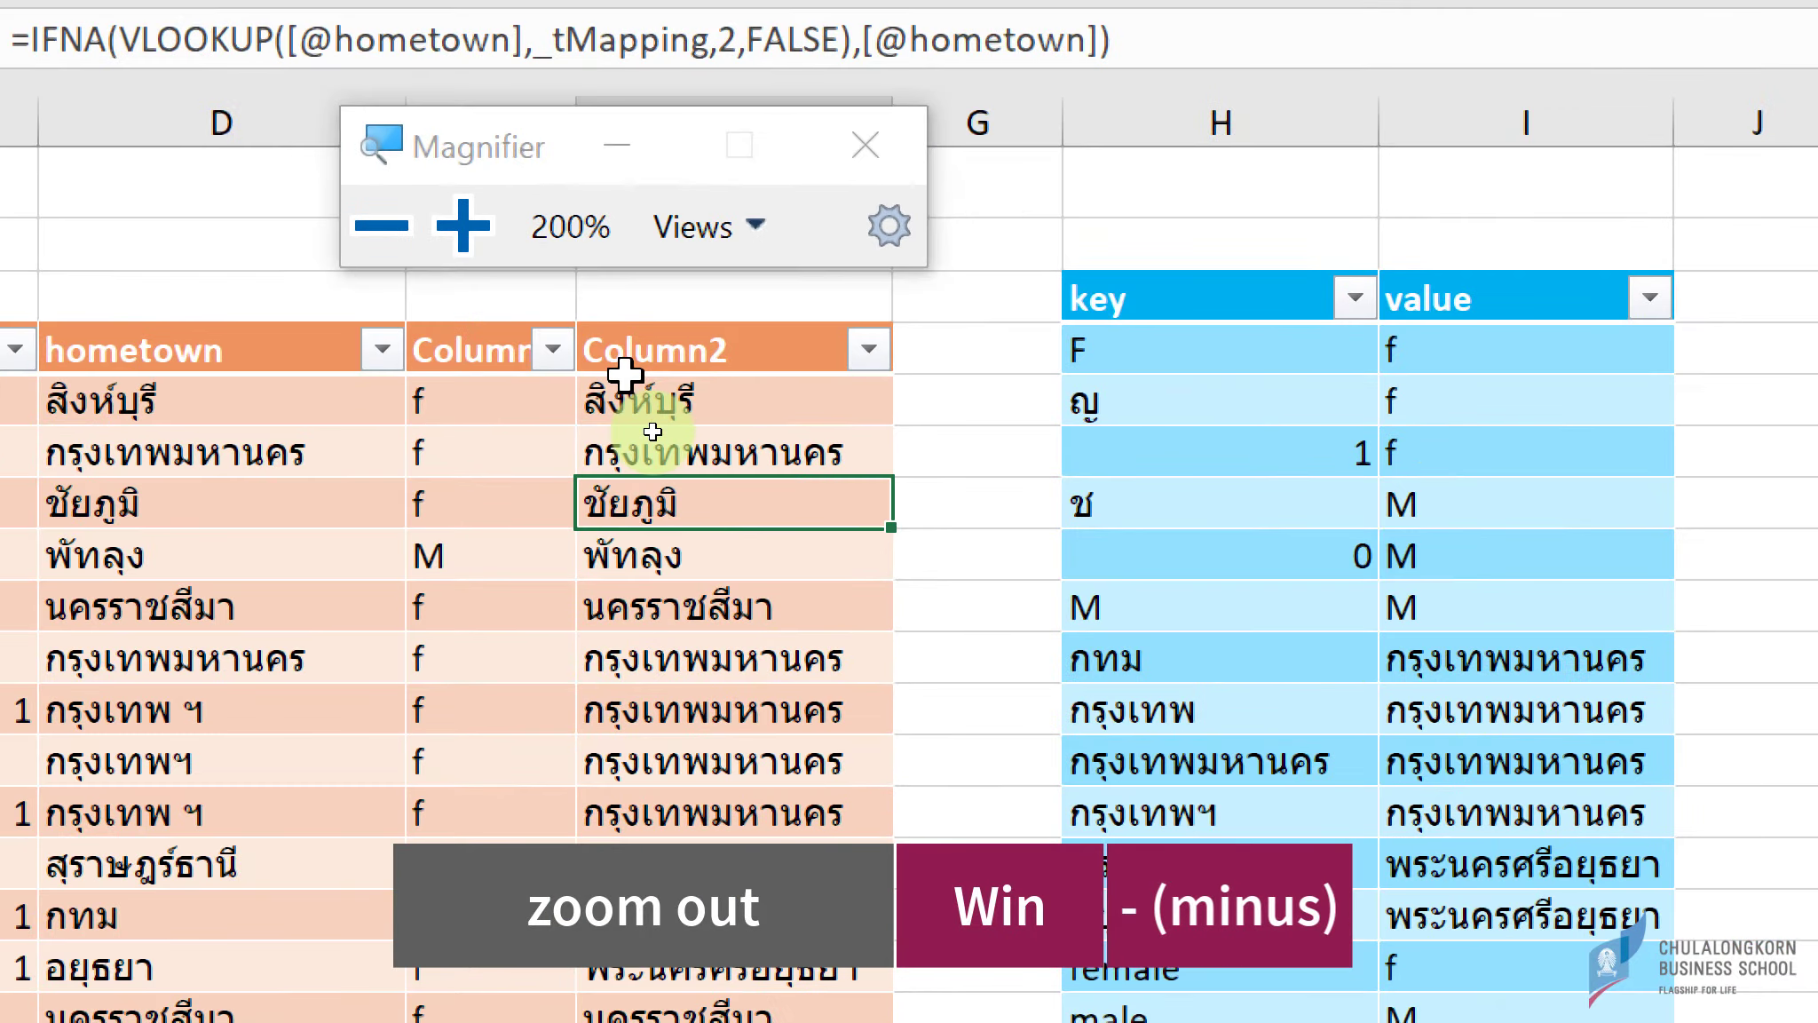
{"action": "key", "text": "super+minus"}
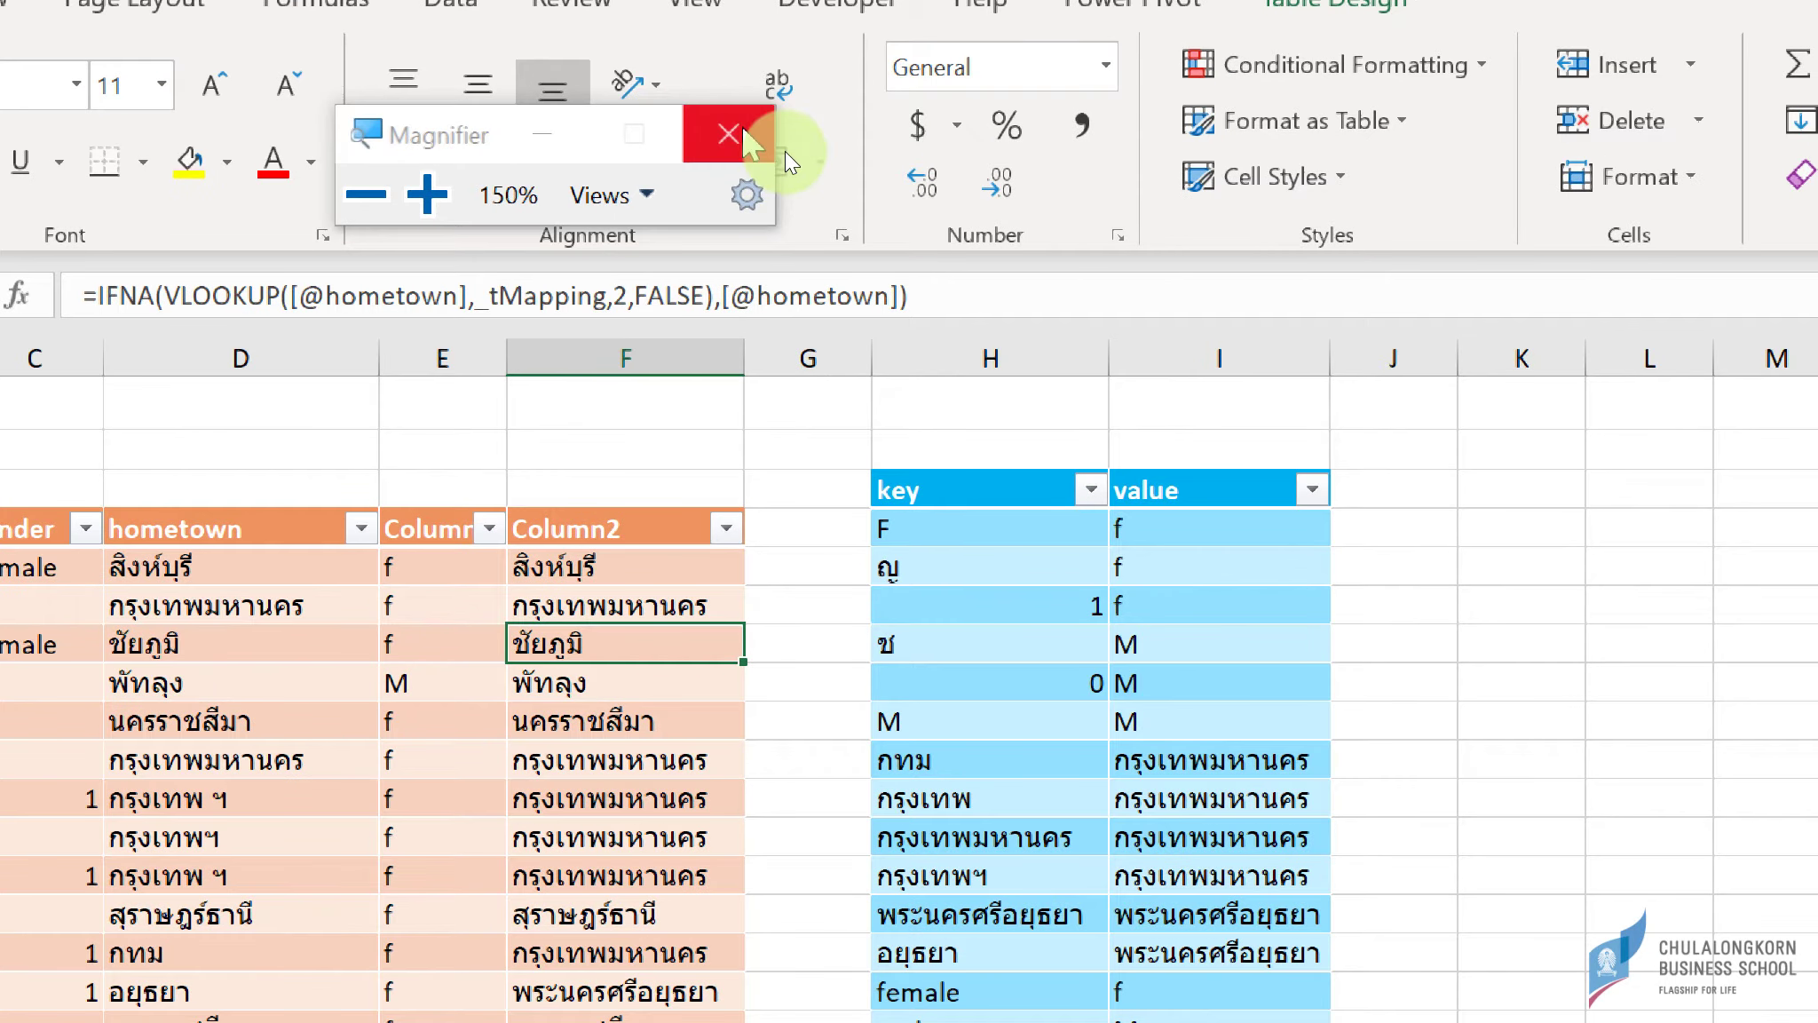
{"action": "key", "text": "super+Escape"}
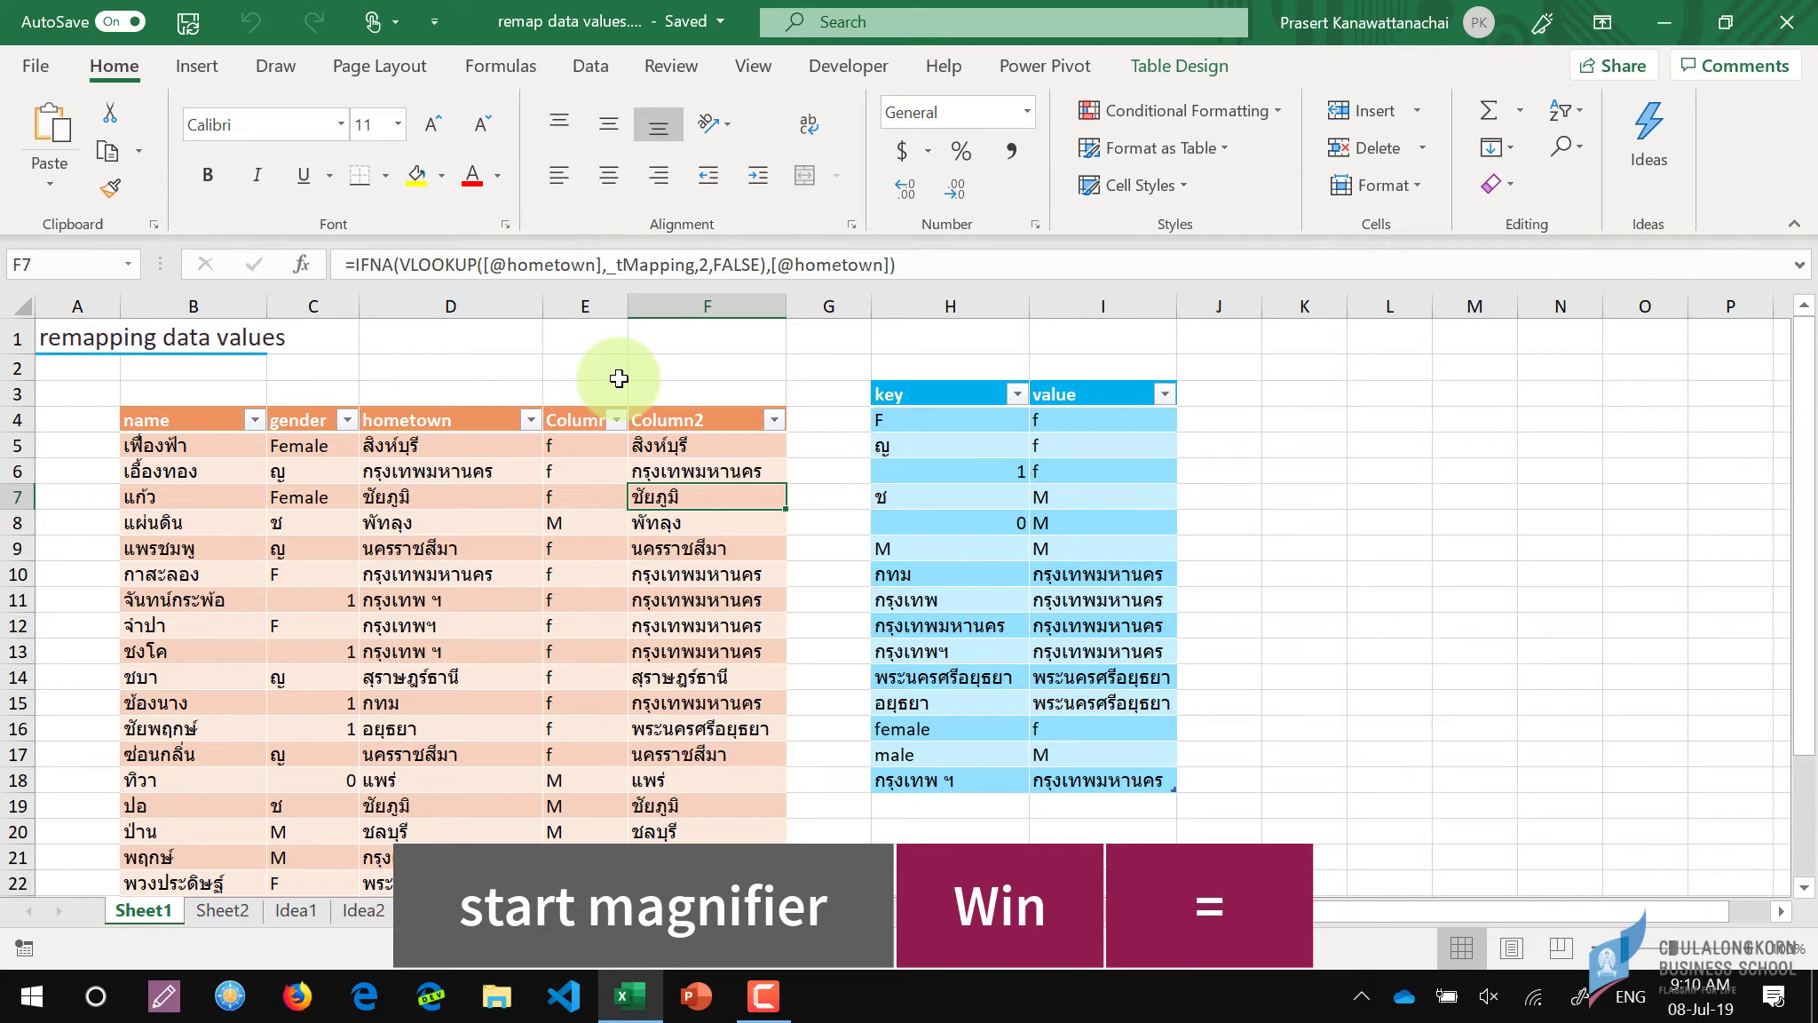
Step: Start Magnifier, open its settings and review the zoom, startup and view options, including the list of available views
{"action": "key", "text": "super+equal"}
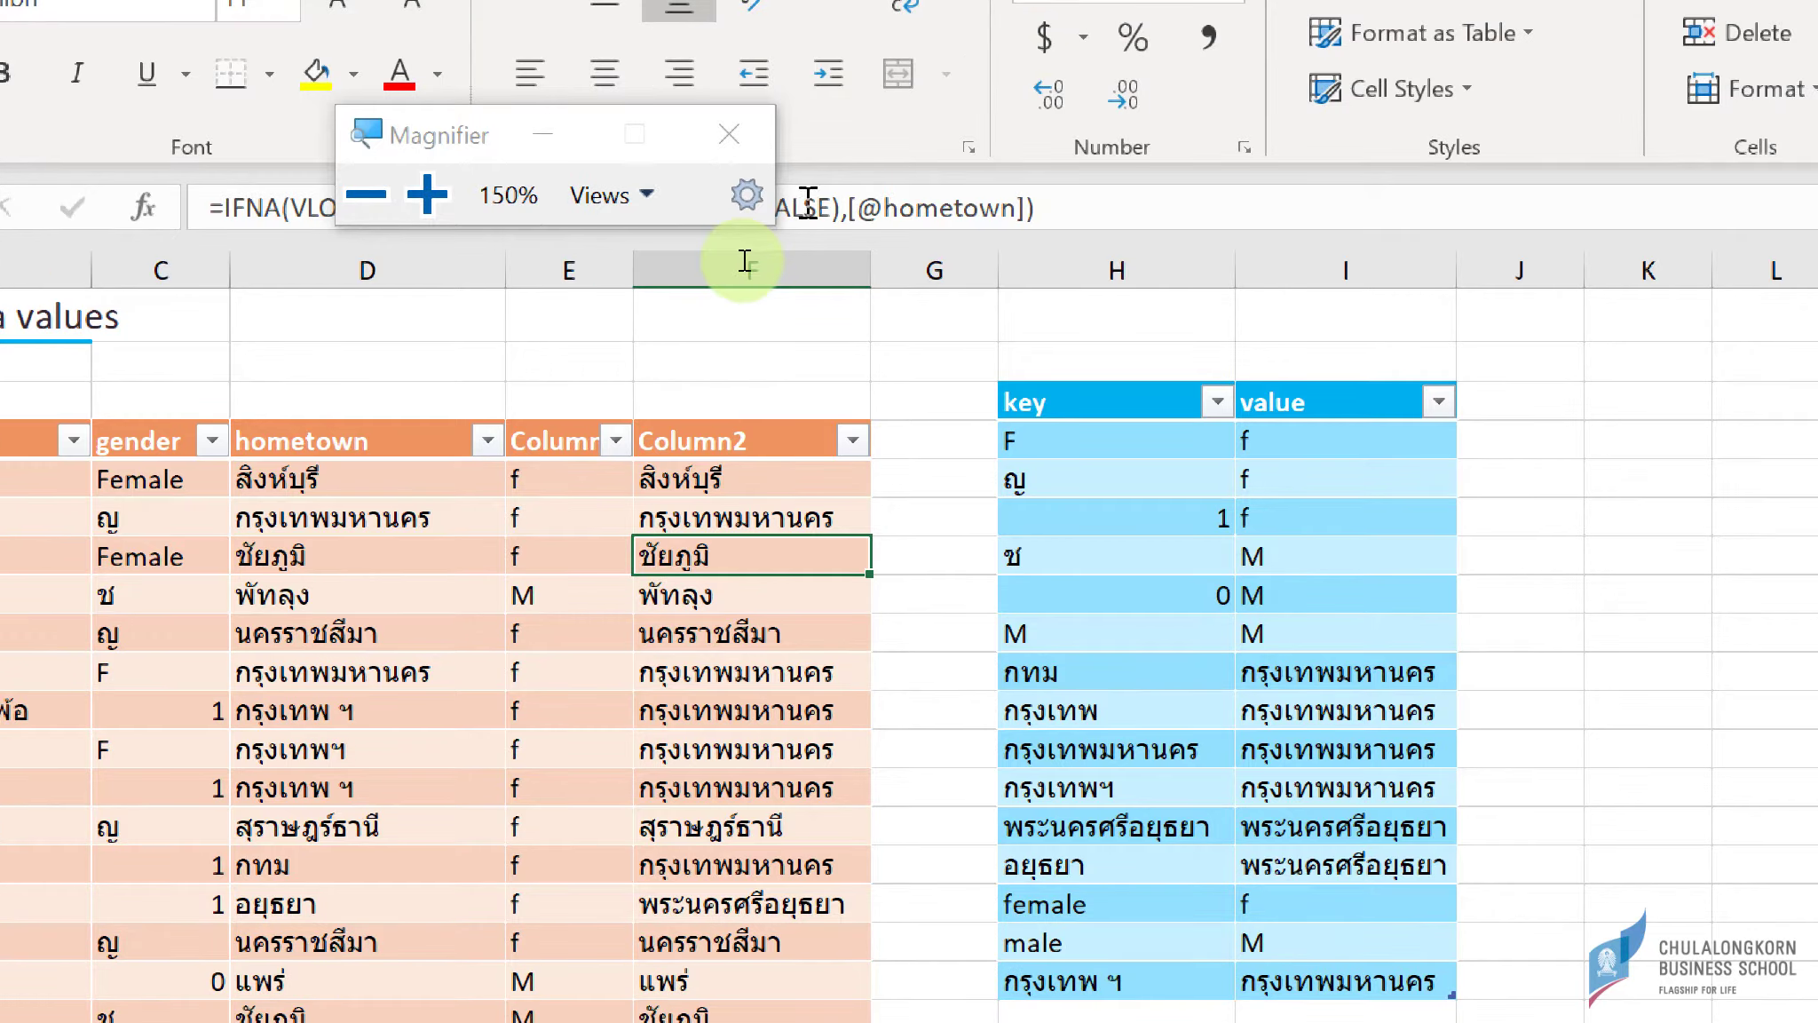
{"action": "left_click", "coordinate": [767, 218]}
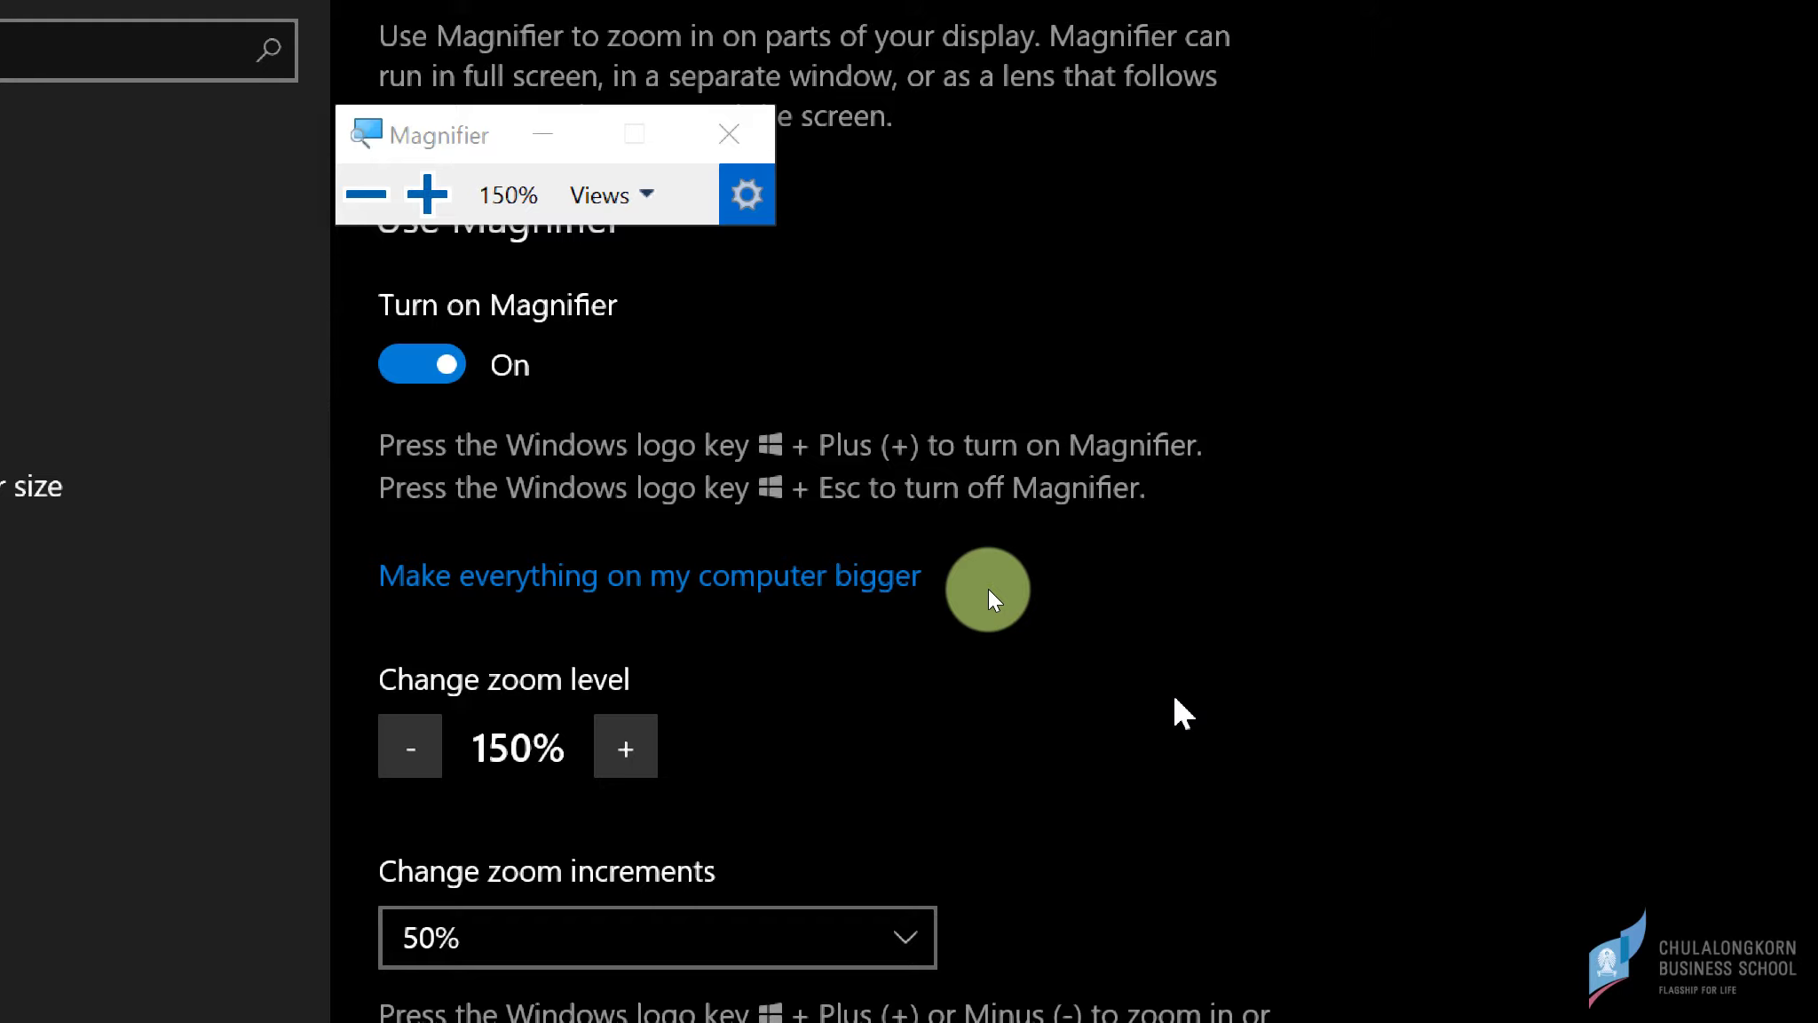
{"action": "scroll", "coordinate": [989, 588], "scroll_direction": "down", "scroll_amount": 5}
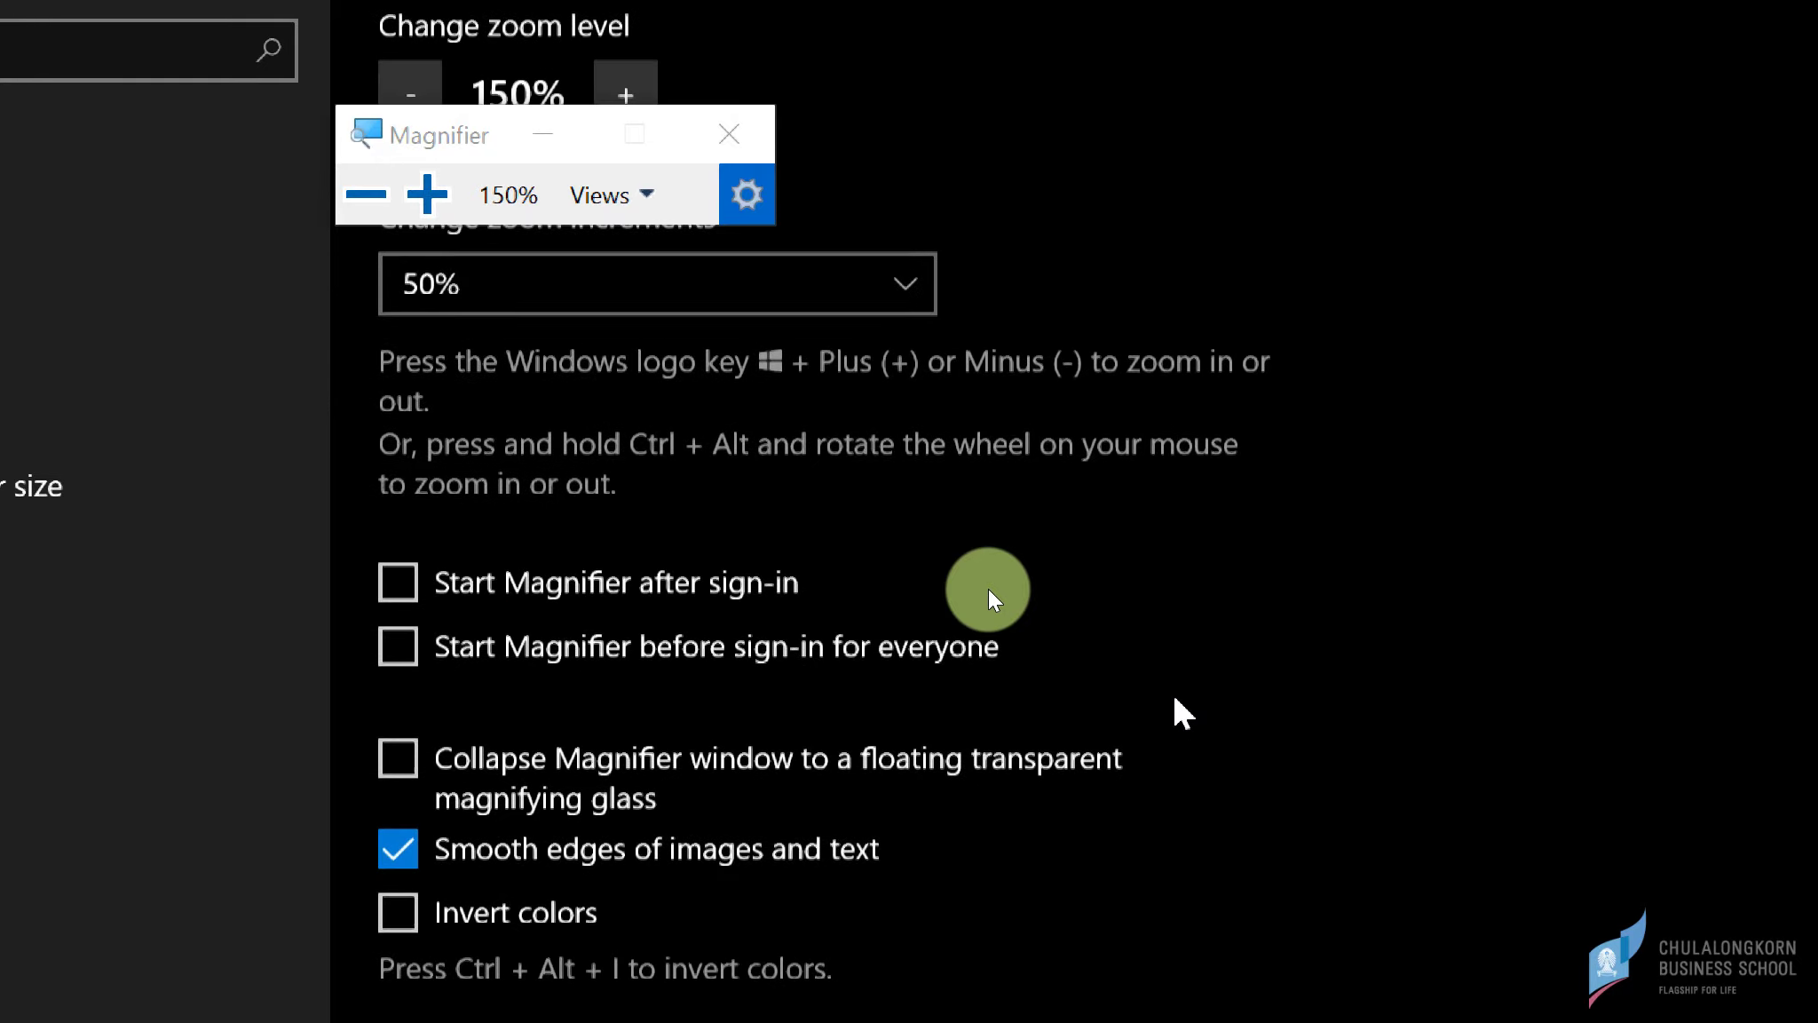
{"action": "scroll", "coordinate": [989, 588], "scroll_direction": "down", "scroll_amount": 7}
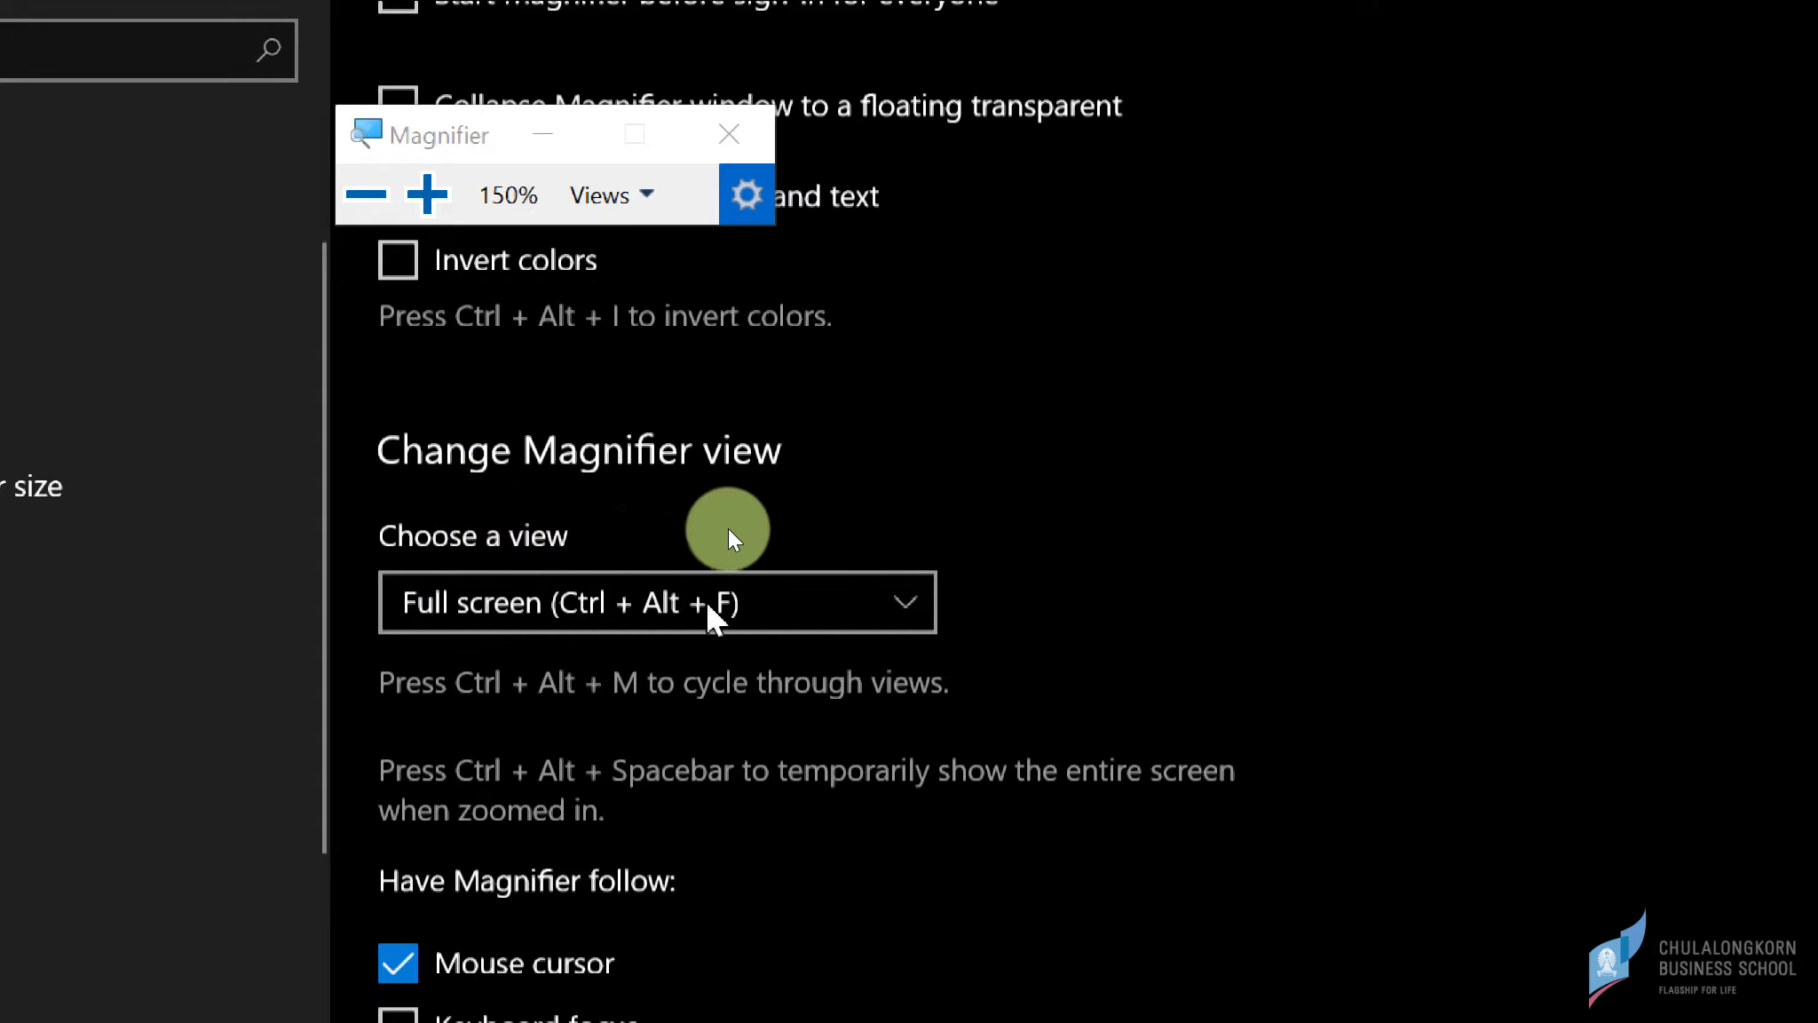
{"action": "left_click", "coordinate": [907, 613]}
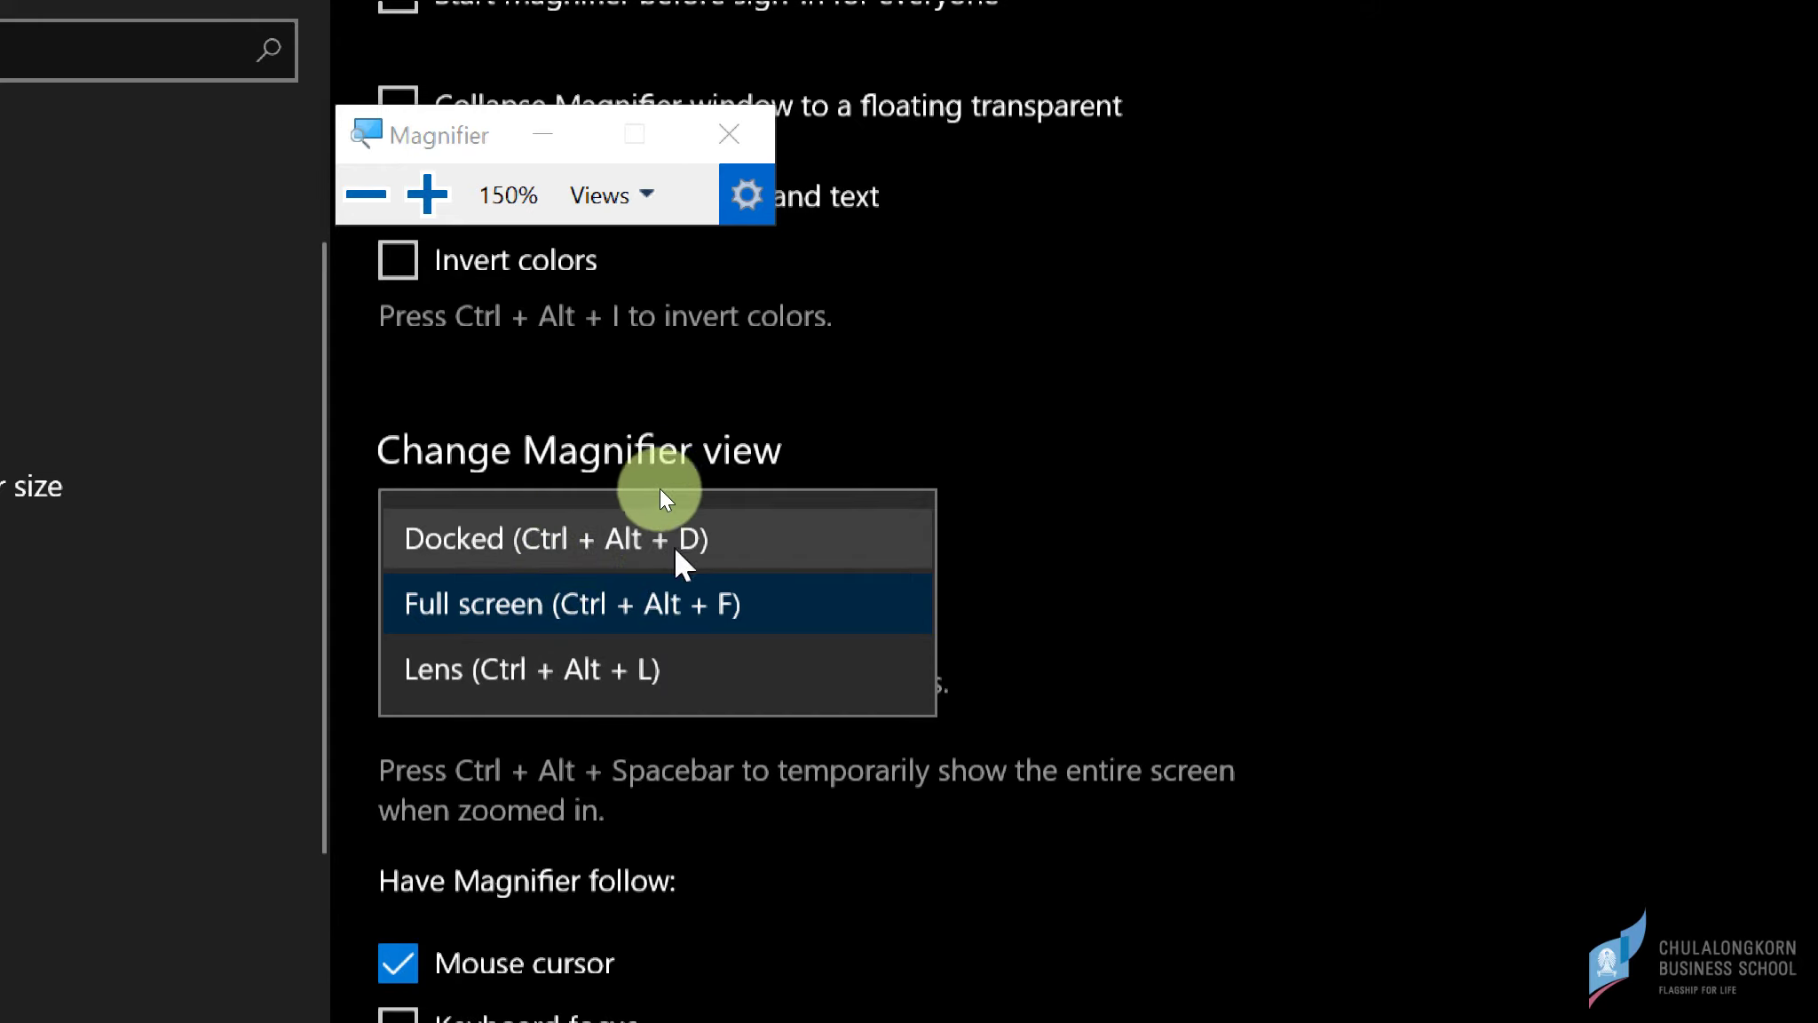
{"action": "left_click", "coordinate": [1000, 433]}
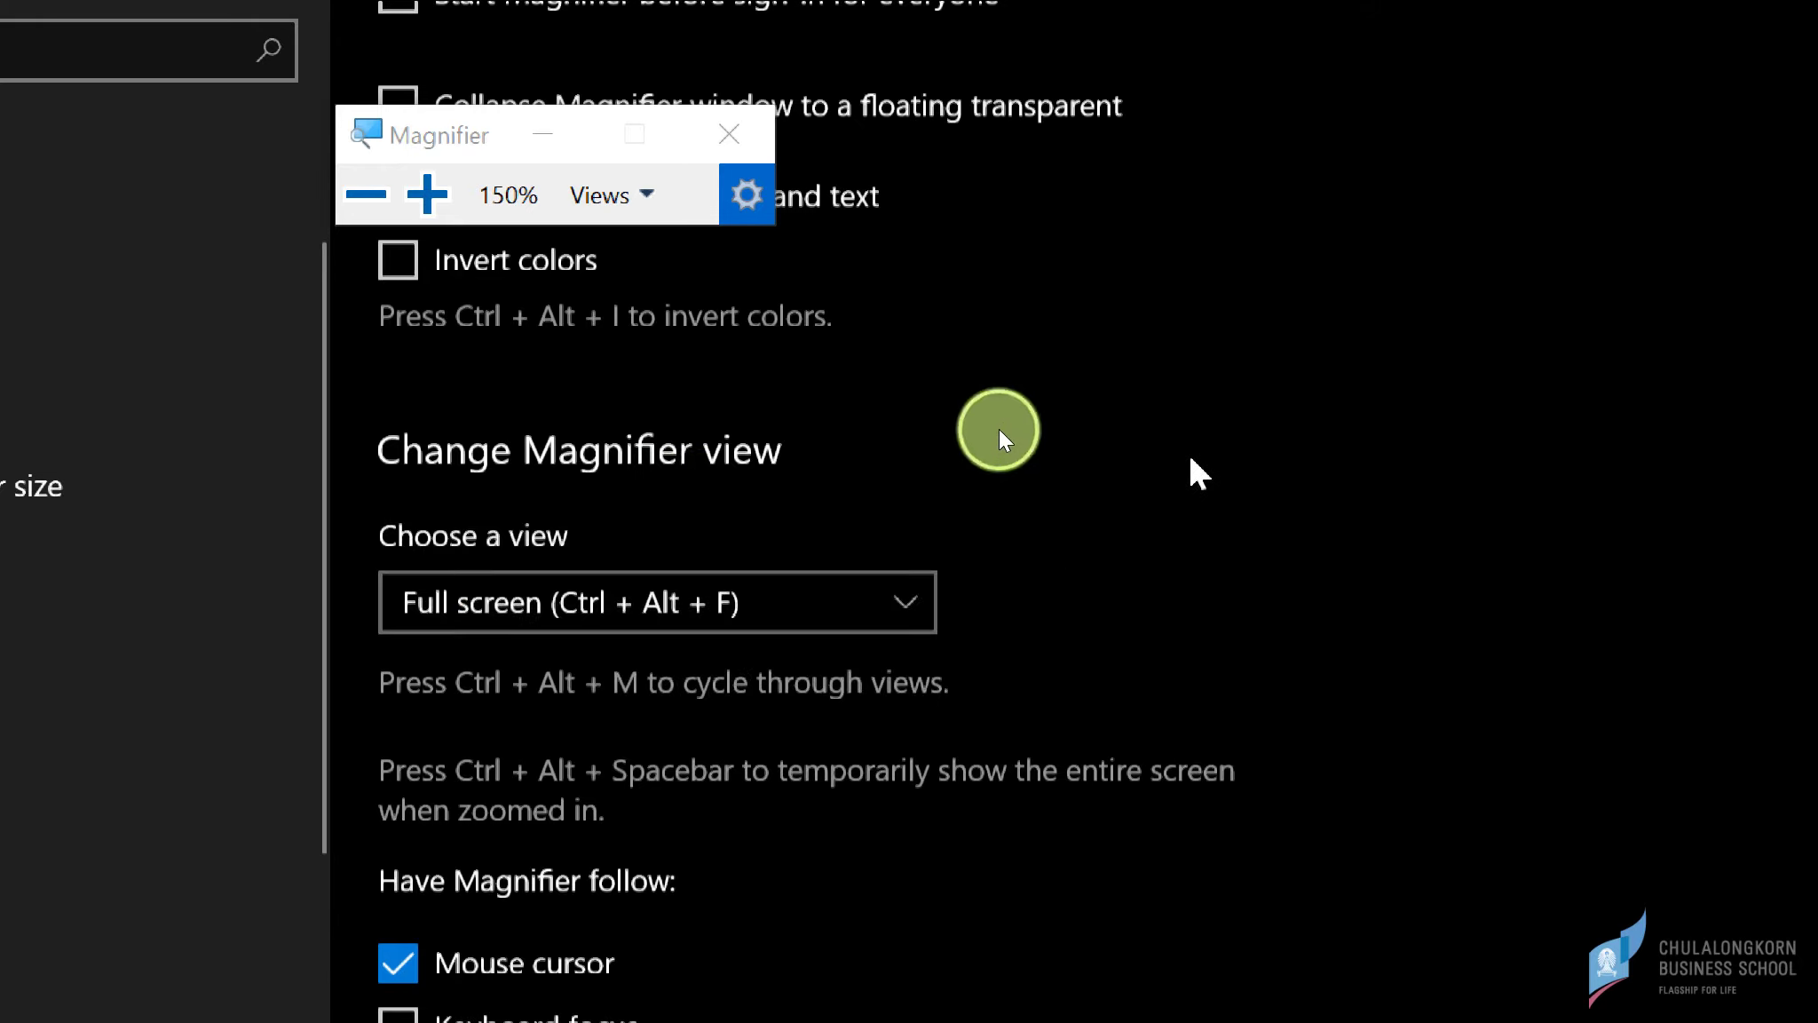
Step: Turn Magnifier off, close the Settings window and select cell E3 in the worksheet
{"action": "left_click", "coordinate": [769, 135]}
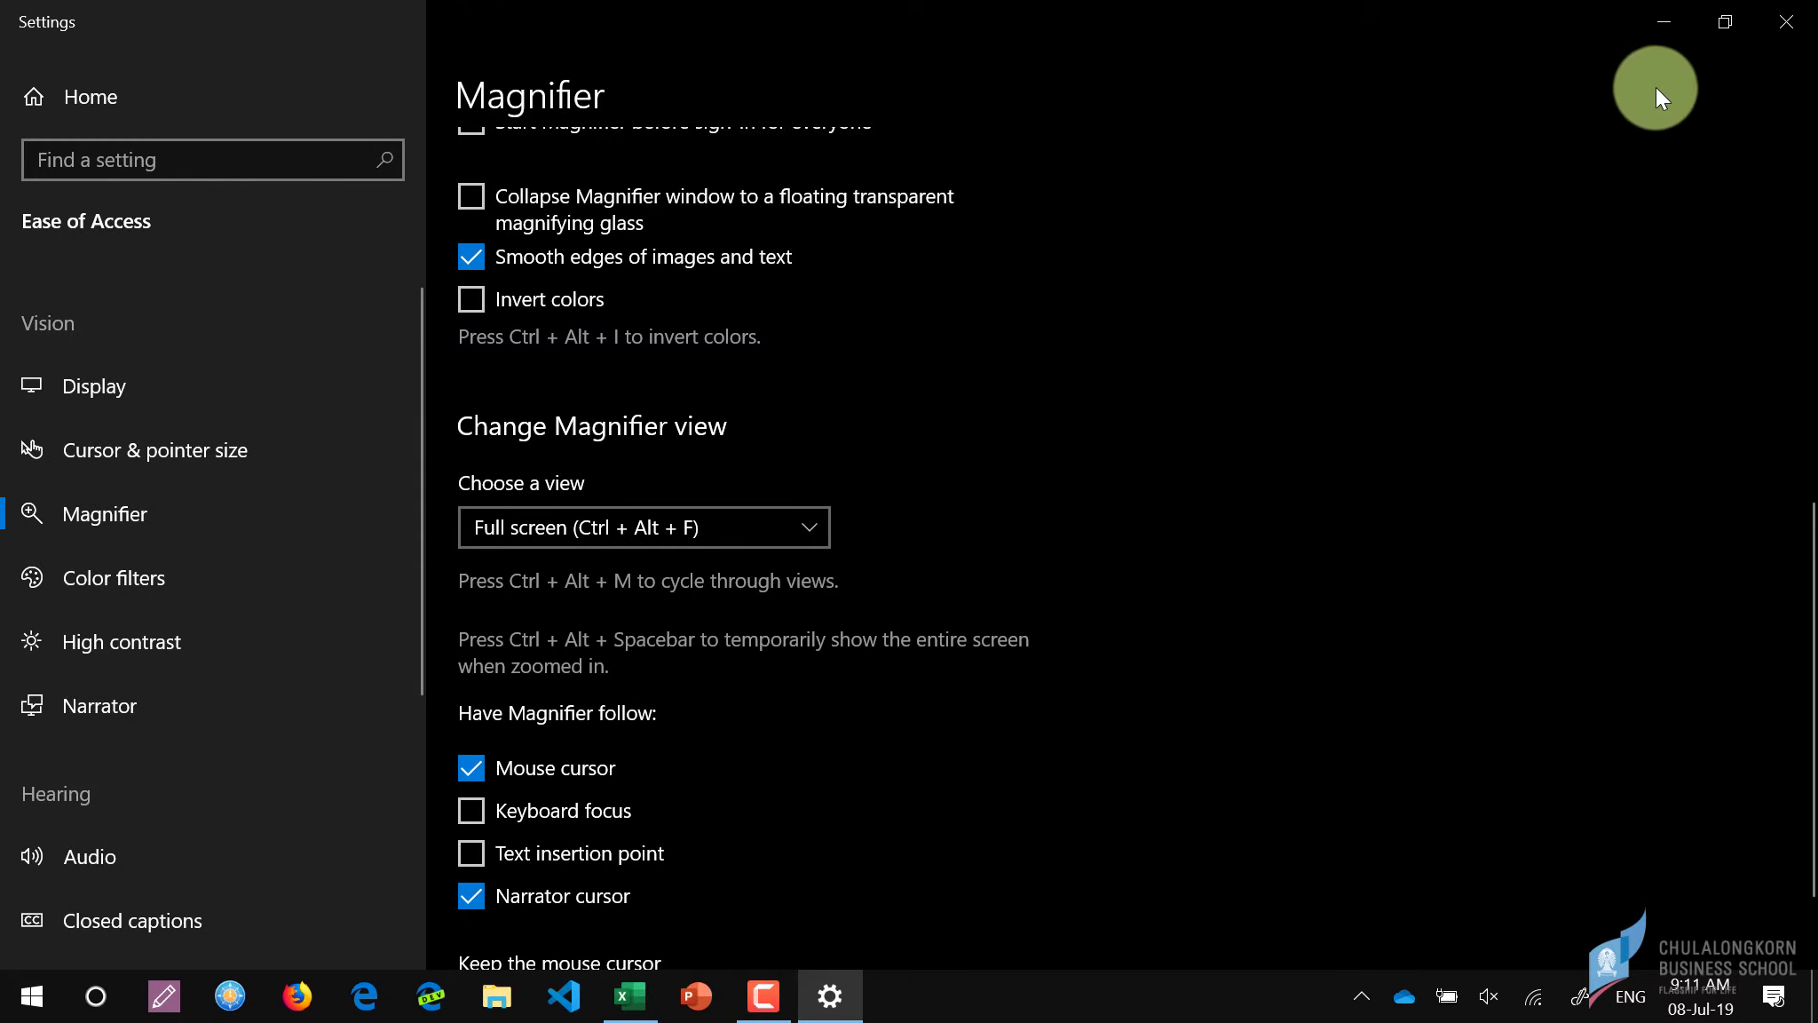
{"action": "left_click", "coordinate": [1786, 21]}
{"action": "left_click", "coordinate": [618, 395]}
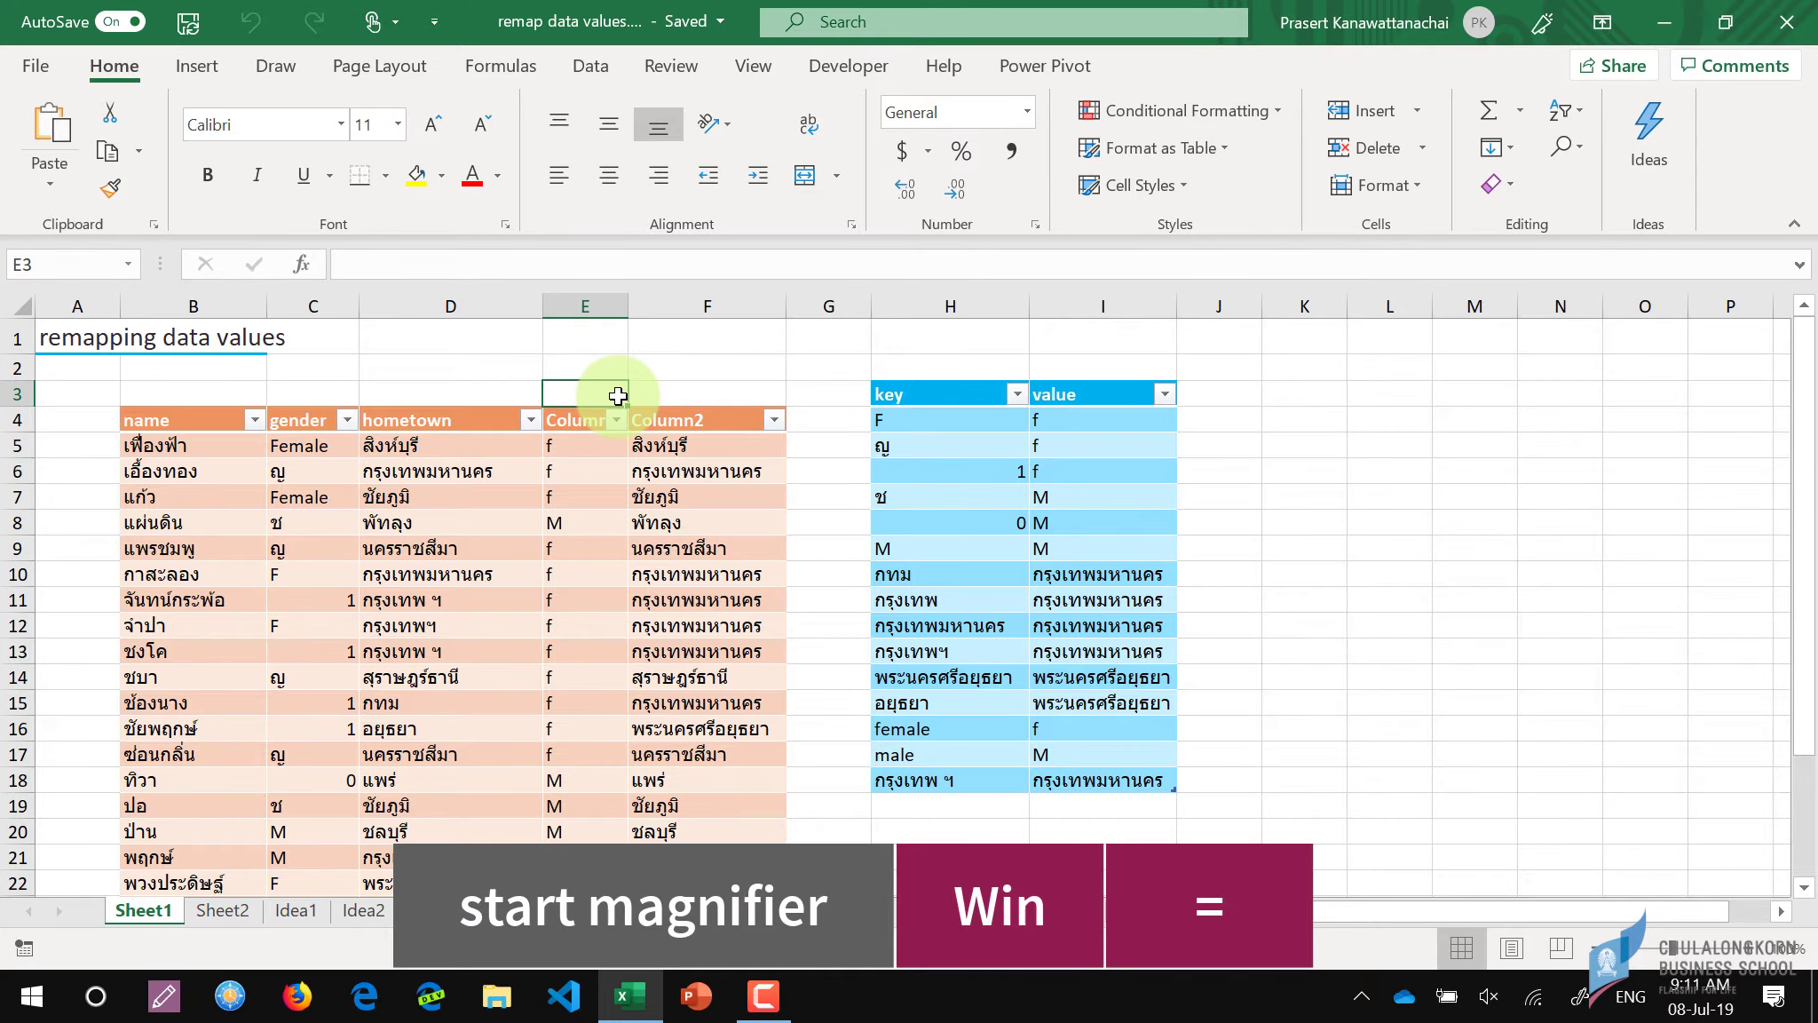
Step: Start Magnifier at 150% in Lens view and widen the lens over the table
{"action": "key", "text": "super+equal"}
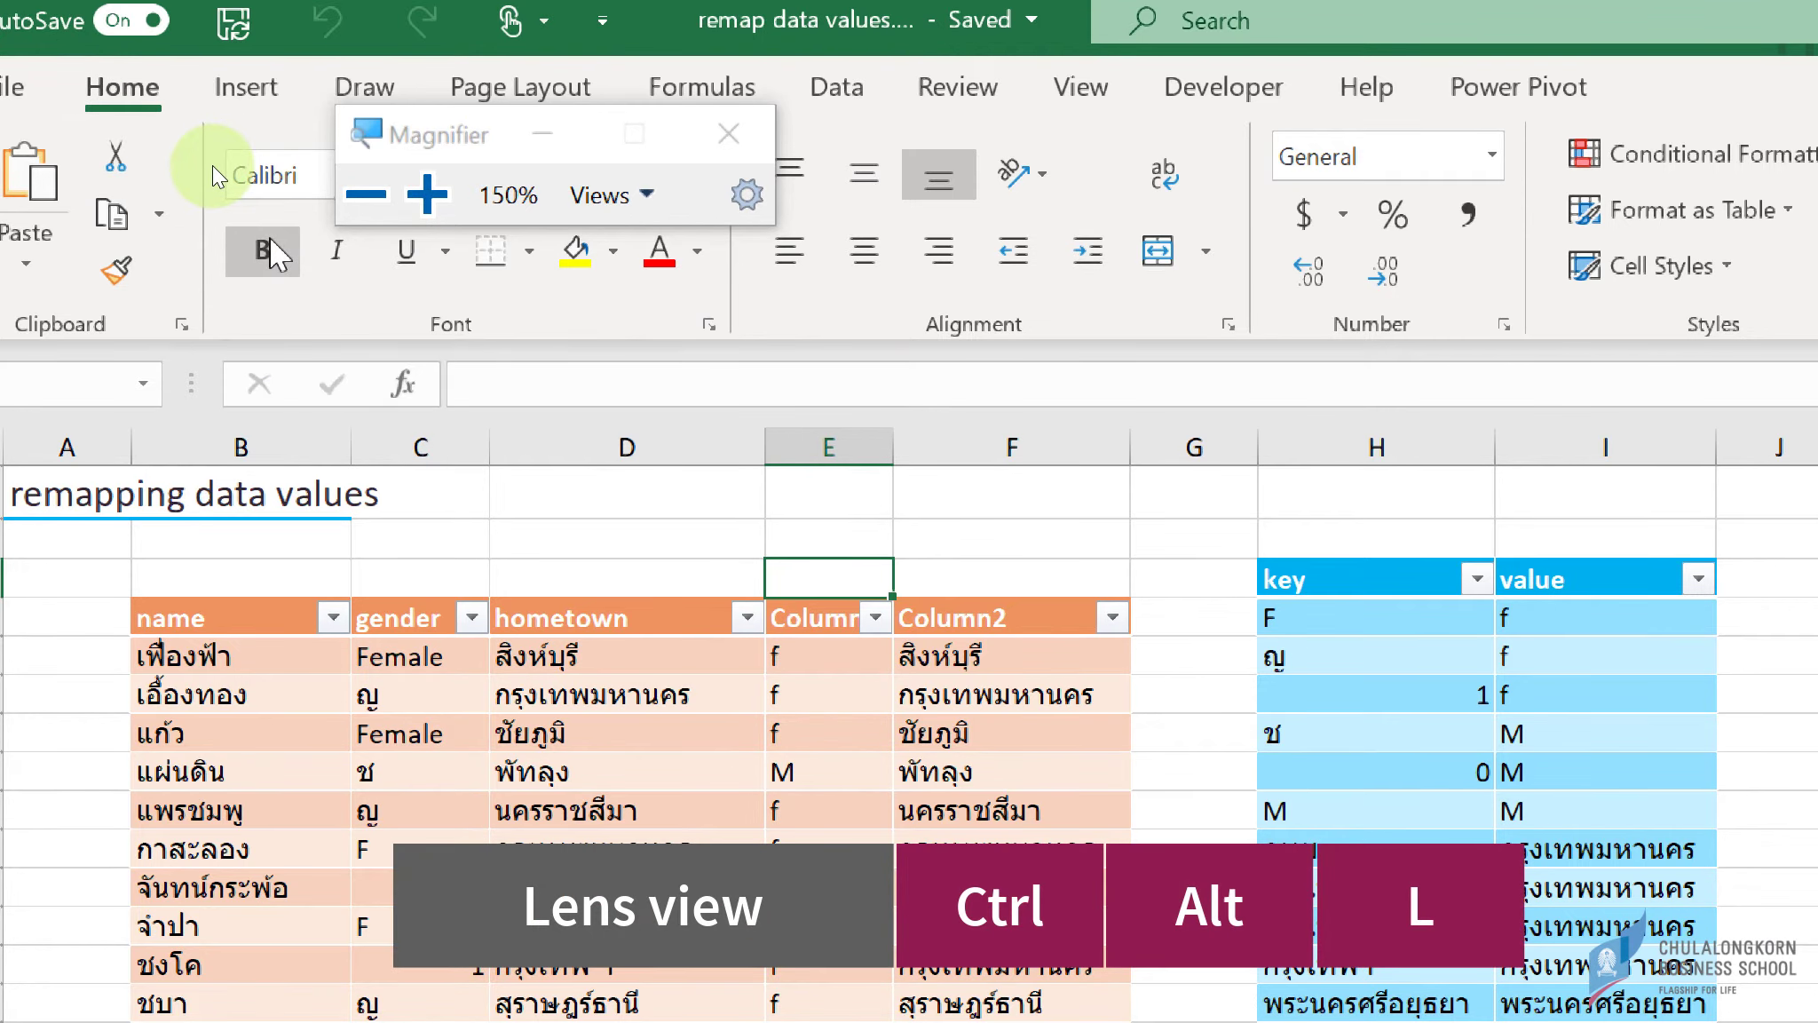
{"action": "key", "text": "ctrl+alt+l"}
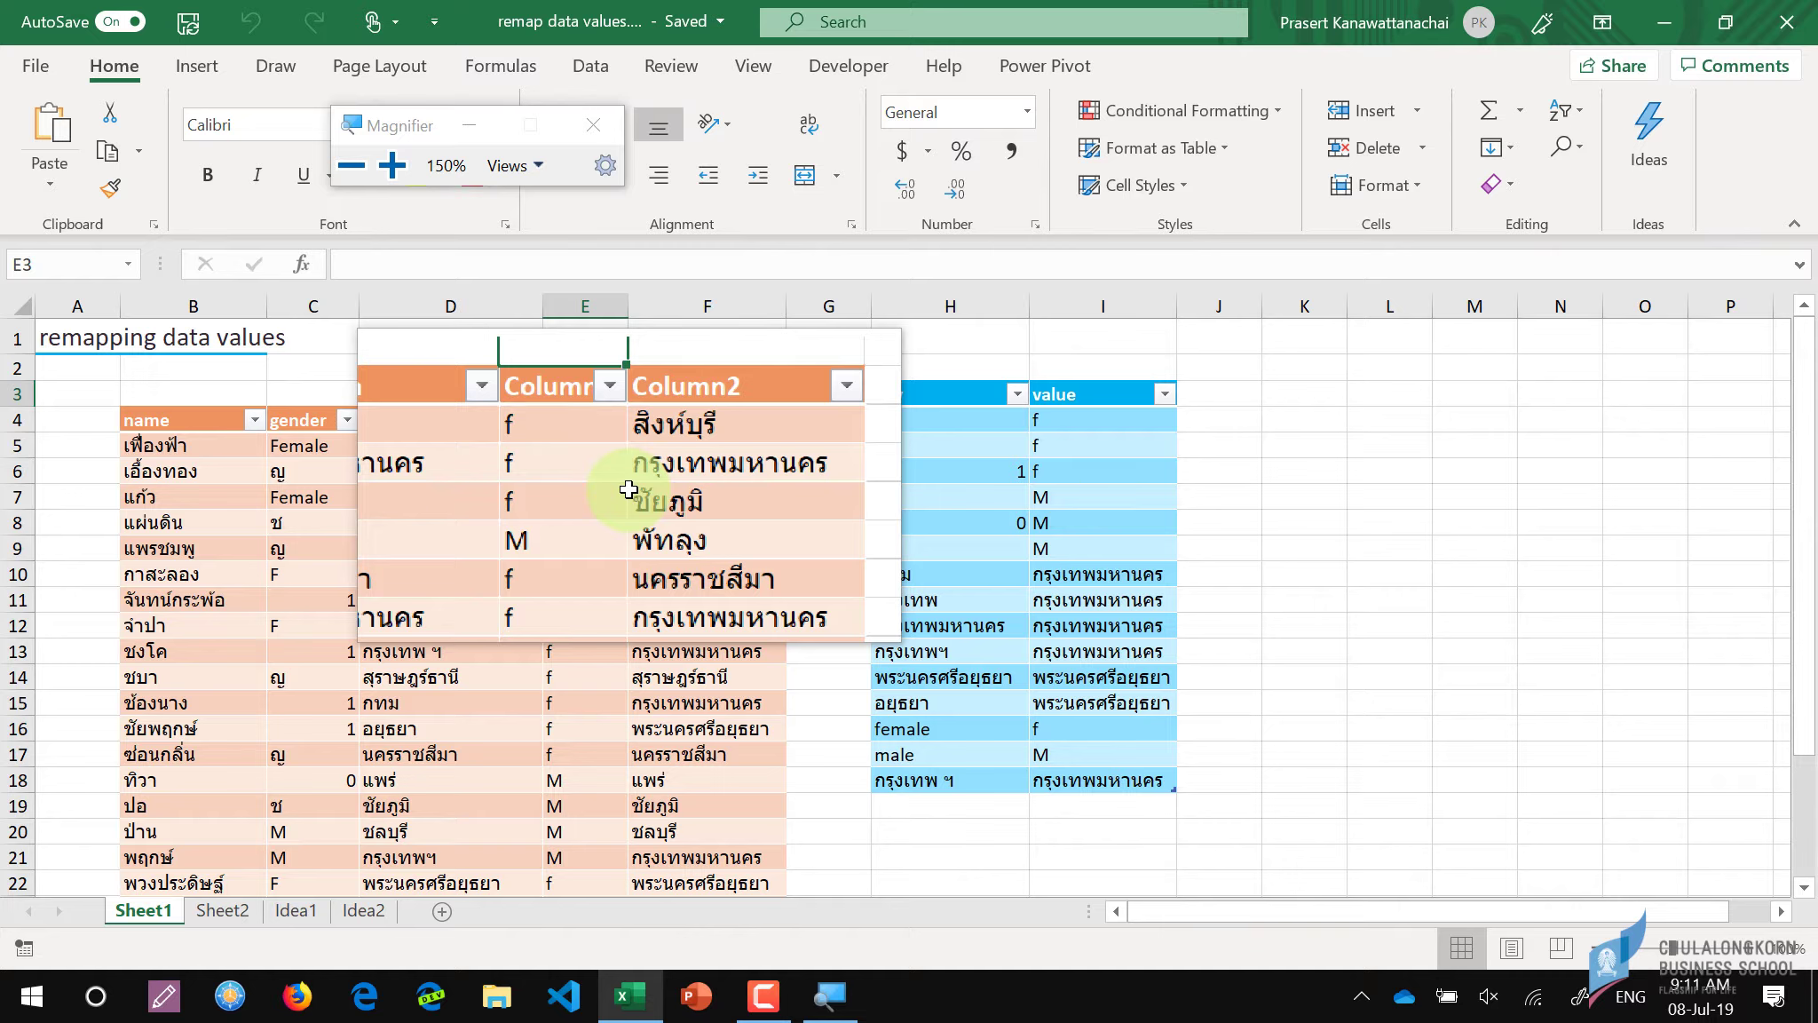
{"action": "key", "text": "ctrl+alt+r"}
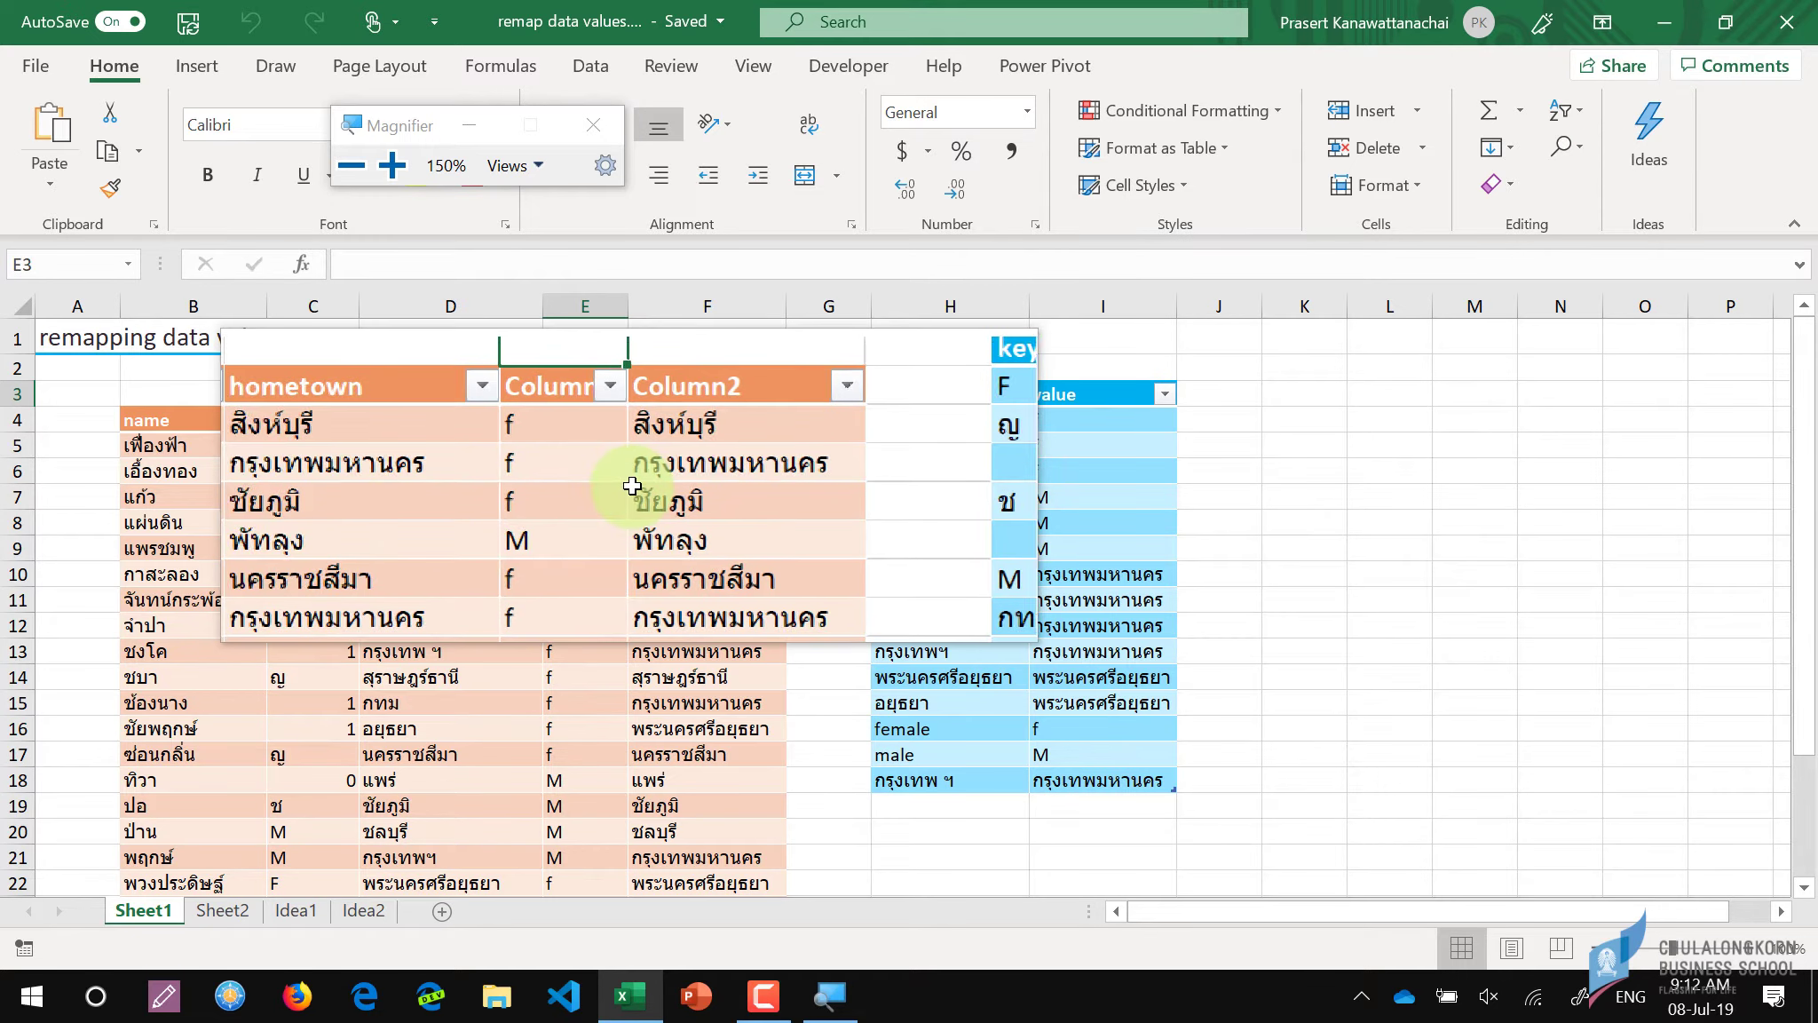
{"action": "key", "text": "ctrl+alt+r"}
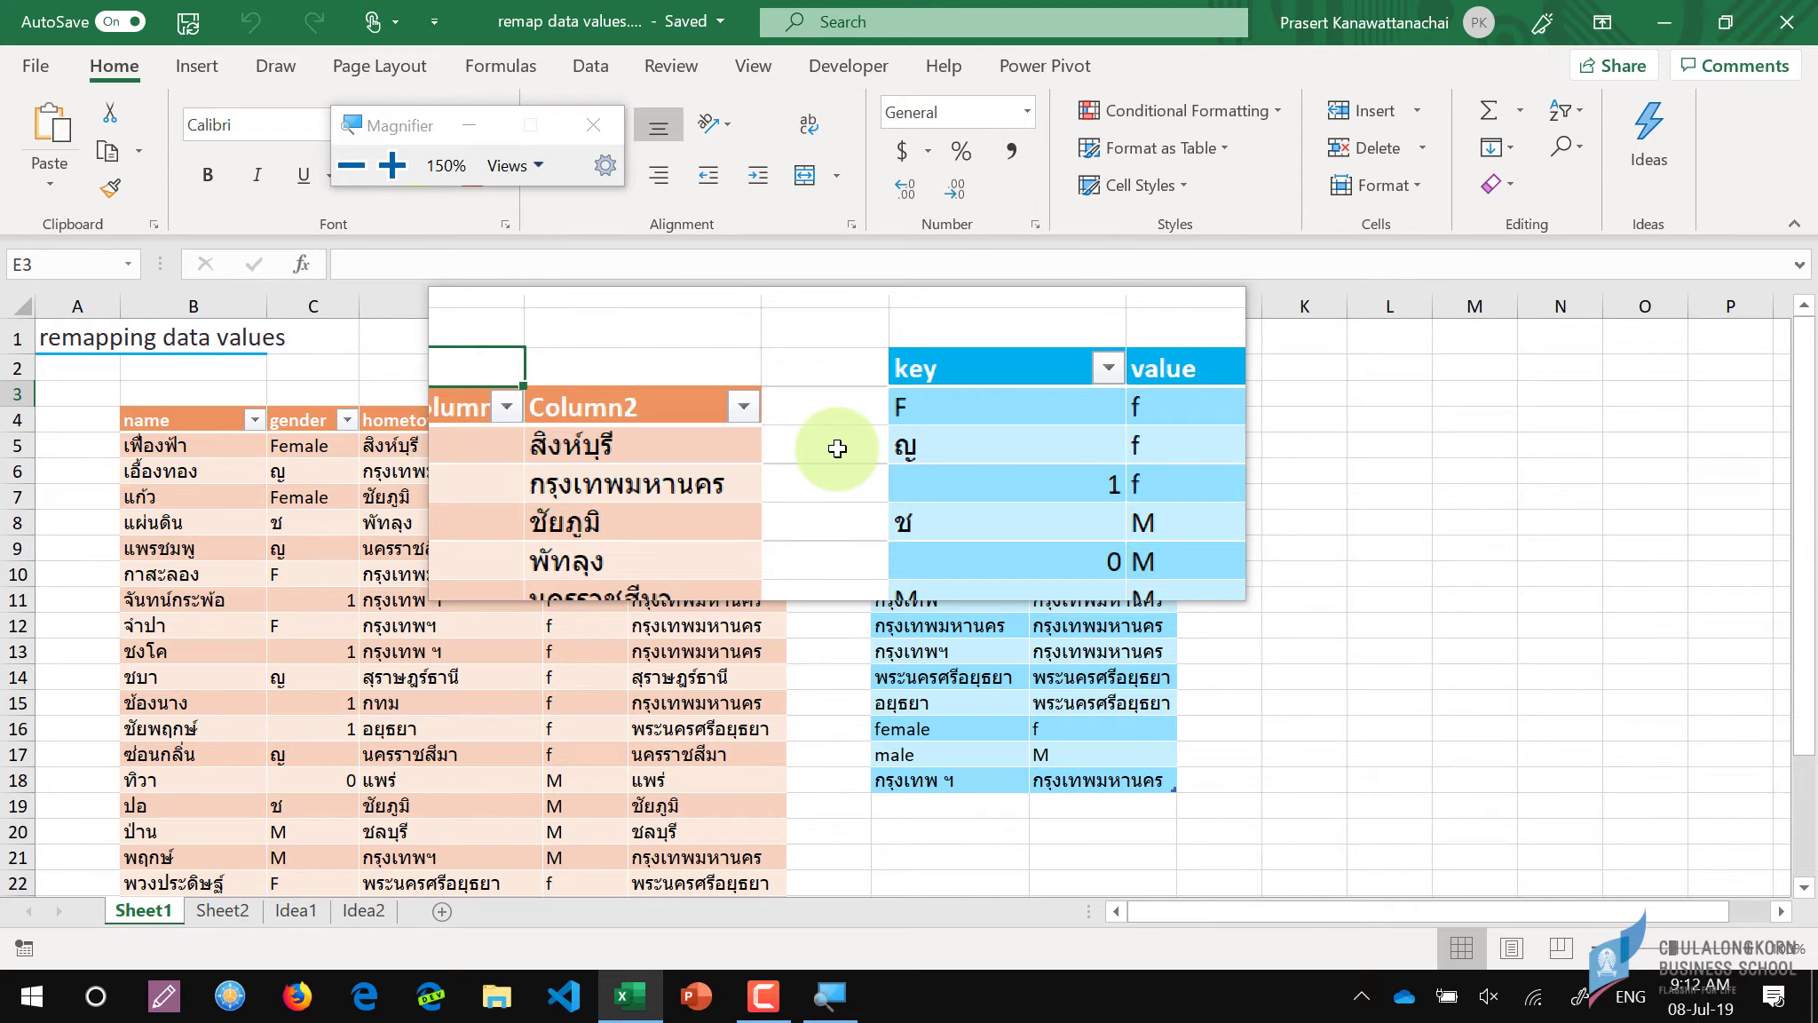
Step: Switch Magnifier to Docked view and back to Lens view
{"action": "key", "text": "ctrl+alt+d"}
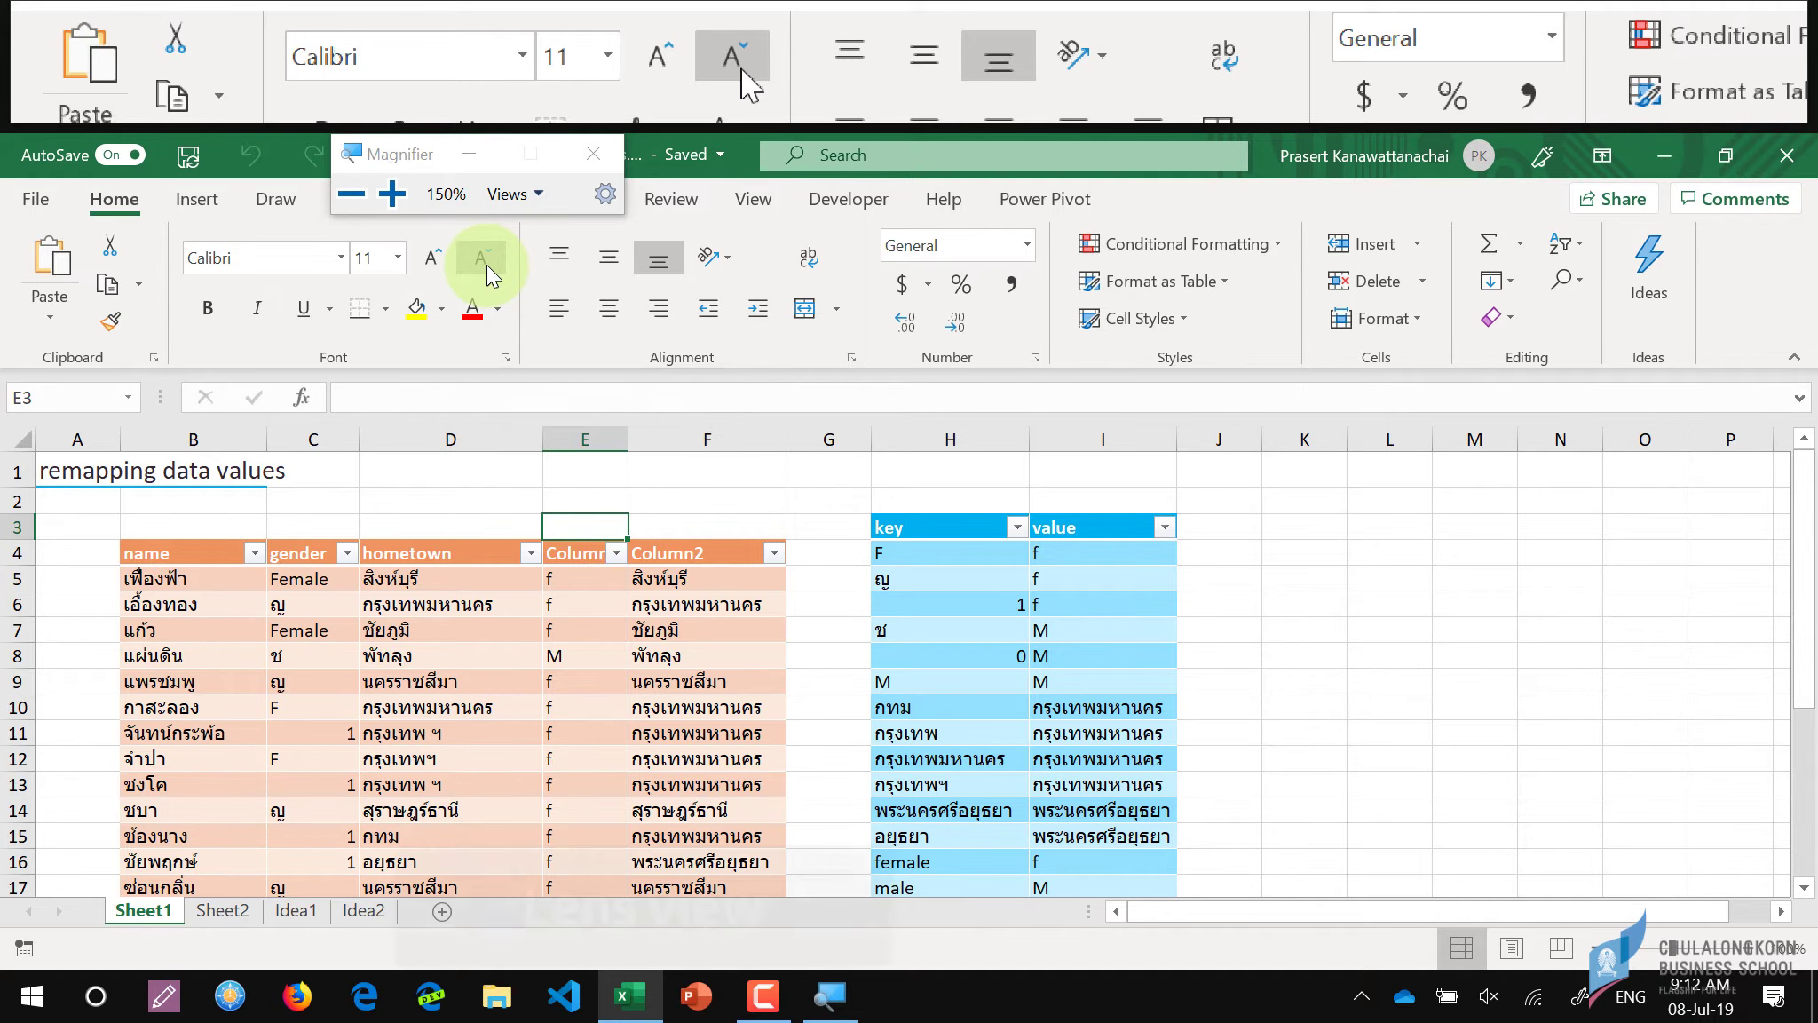
{"action": "key", "text": "ctrl+alt+l"}
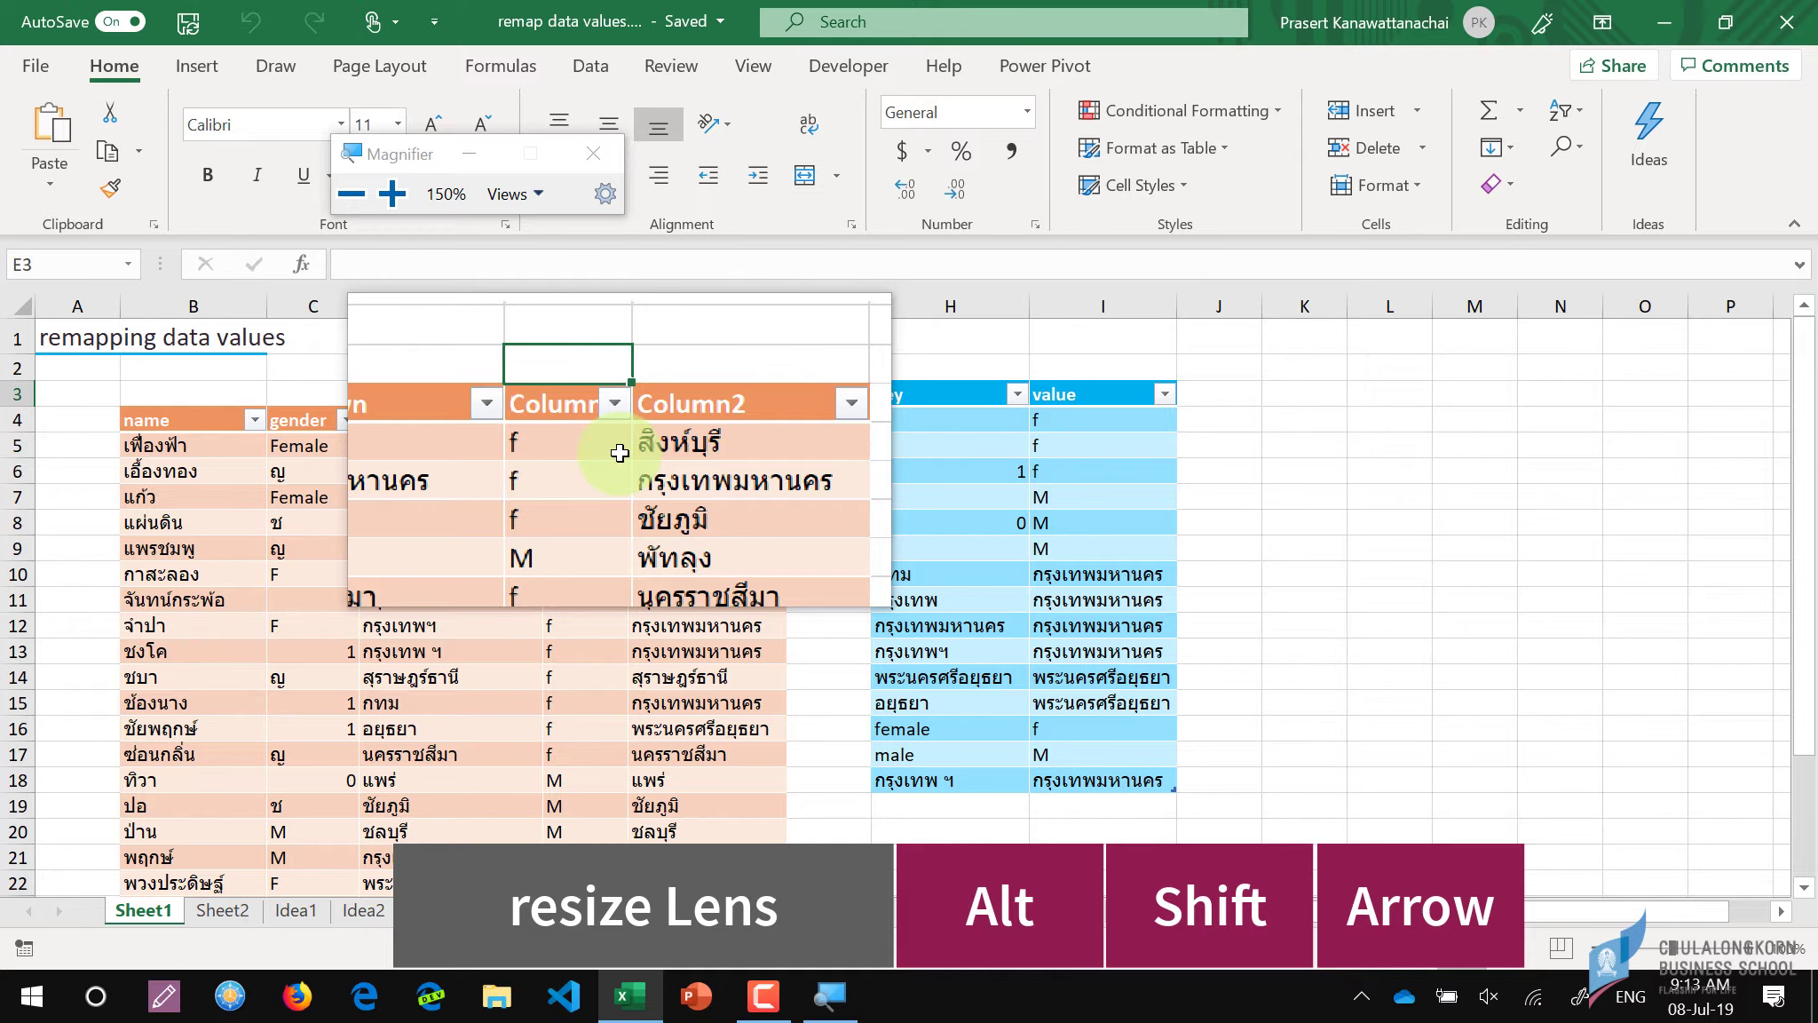
Step: Widen the lens by three increments and narrow it back to its starting width
{"action": "key", "text": "alt+shift+Right"}
{"action": "key", "text": "alt+shift+Right"}
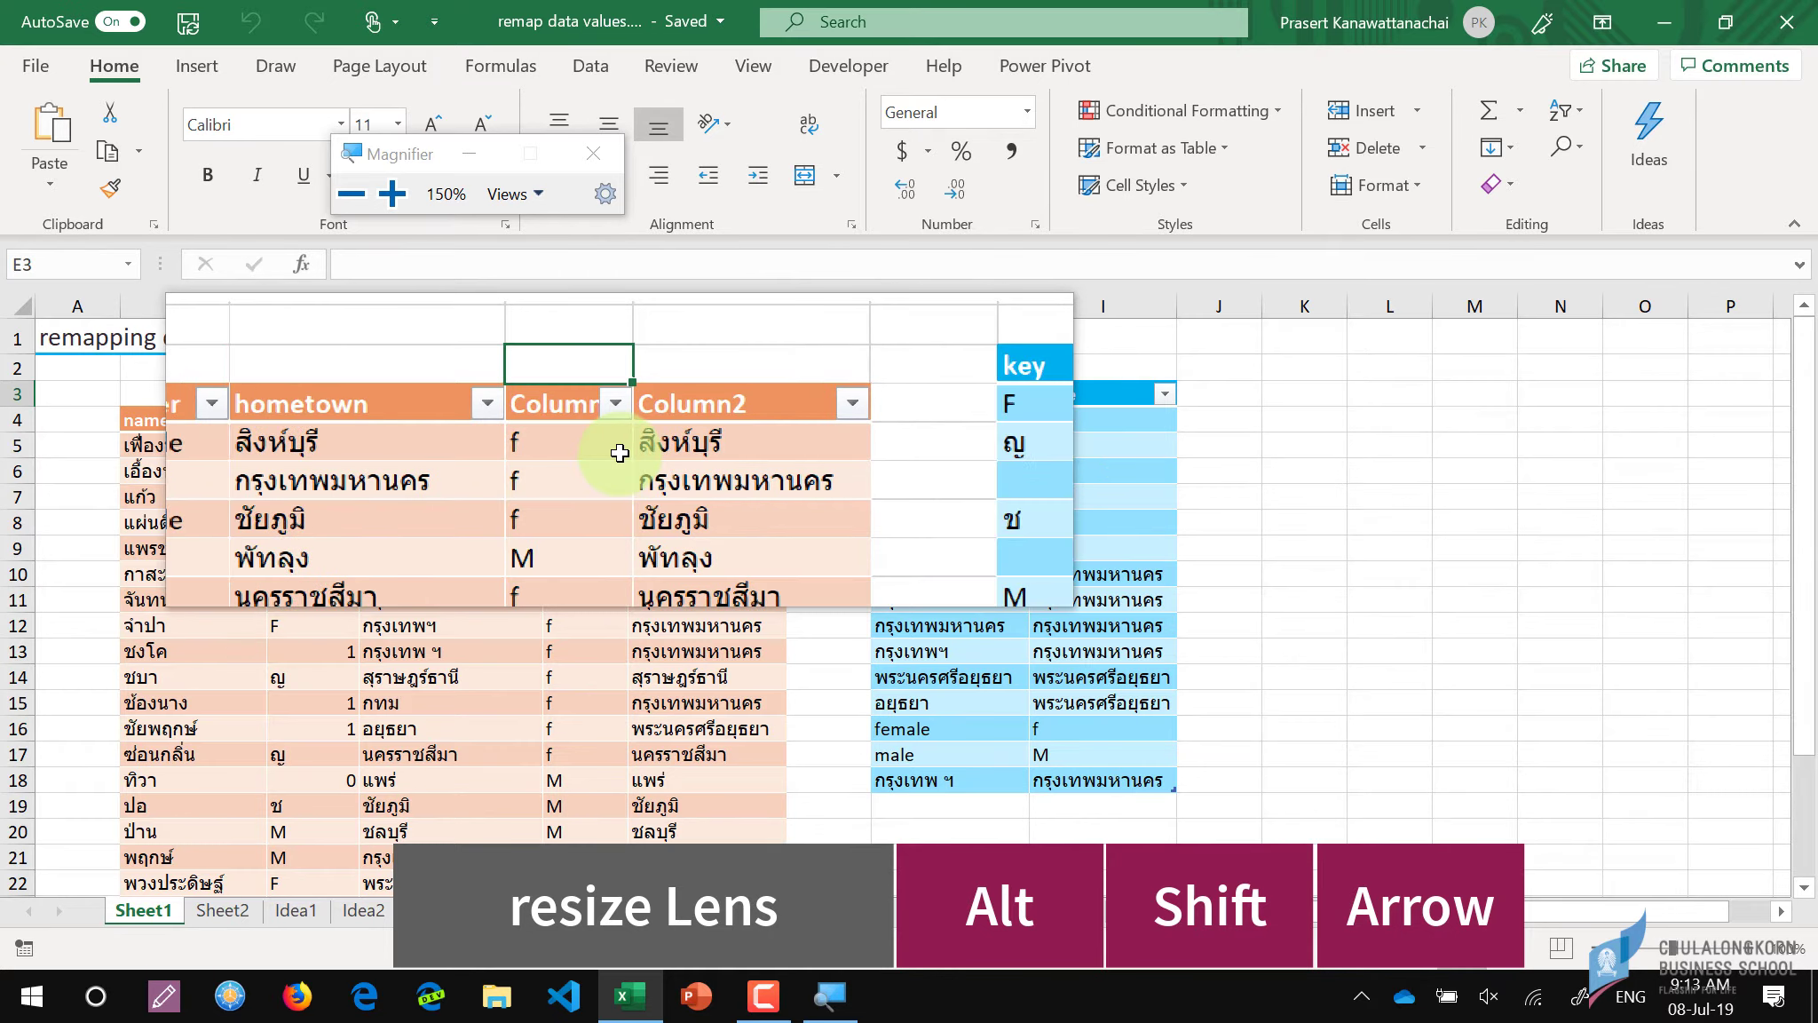
{"action": "key", "text": "alt+shift+Right"}
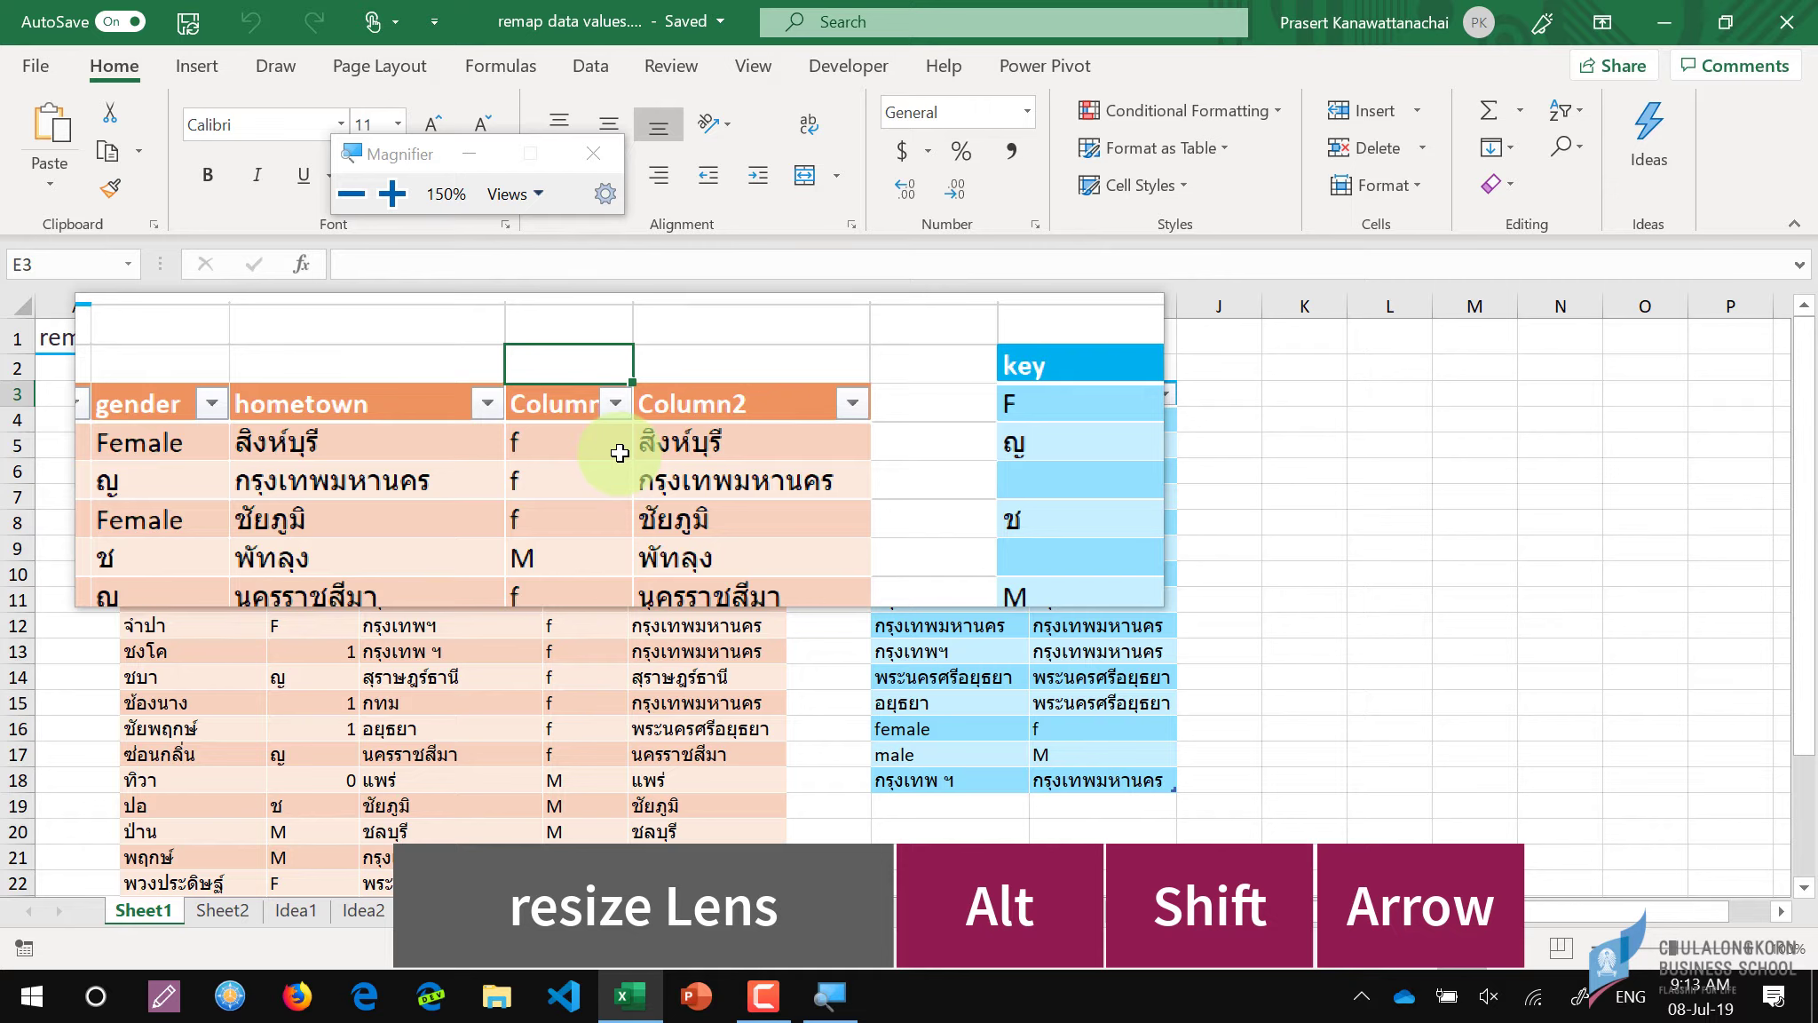
{"action": "key", "text": "alt+shift+Left"}
{"action": "key", "text": "alt+shift+Left"}
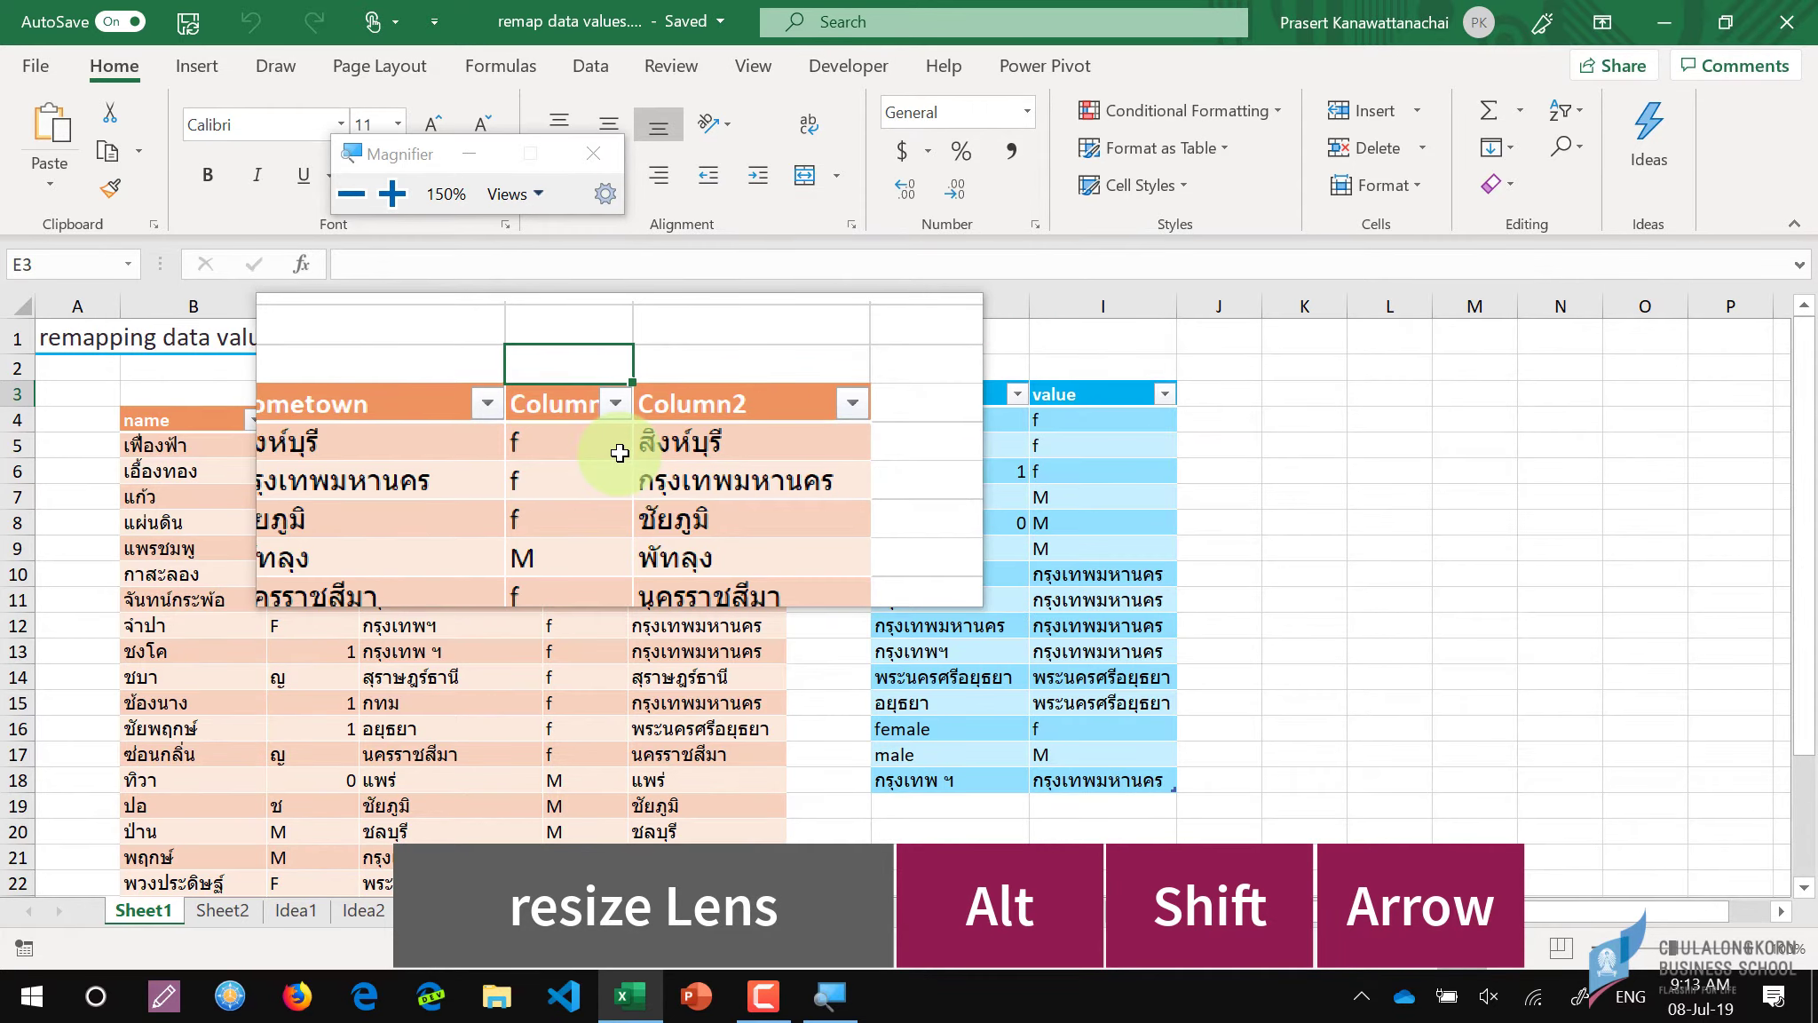
{"action": "key", "text": "alt+shift+Left"}
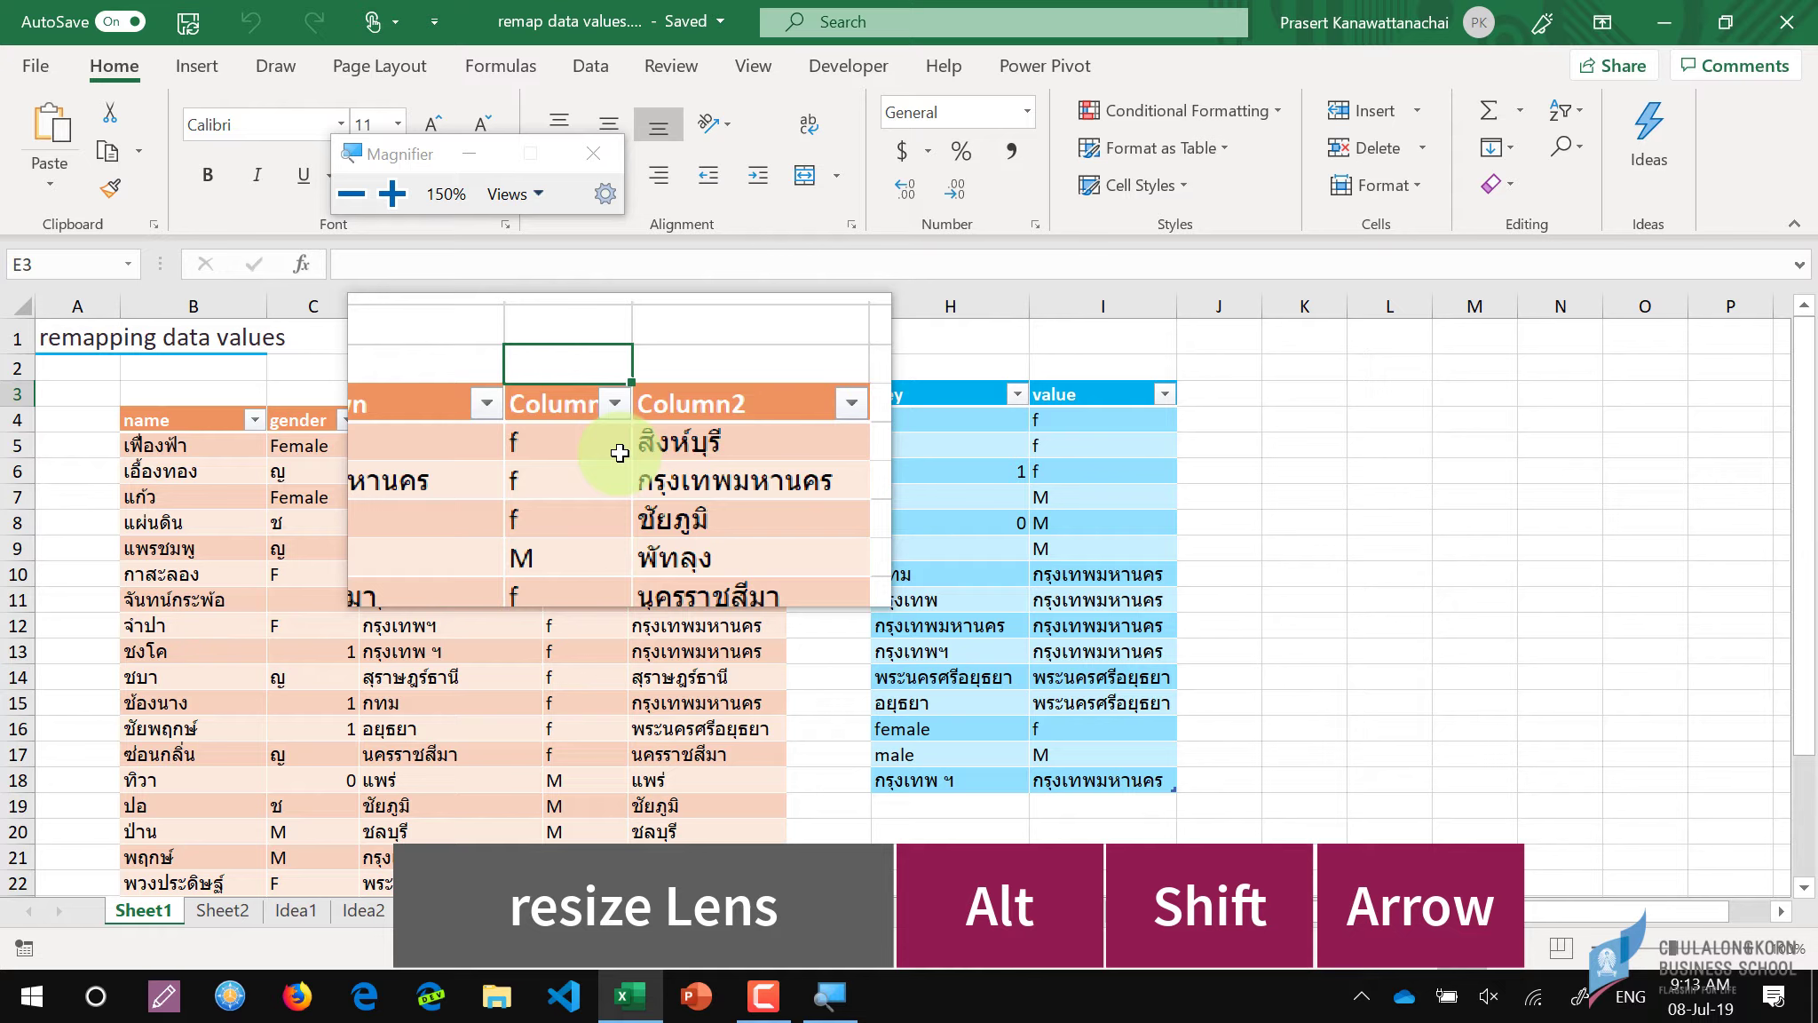
Step: Make the lens taller and shorten it back to its starting height
{"action": "key", "text": "alt+shift+Down"}
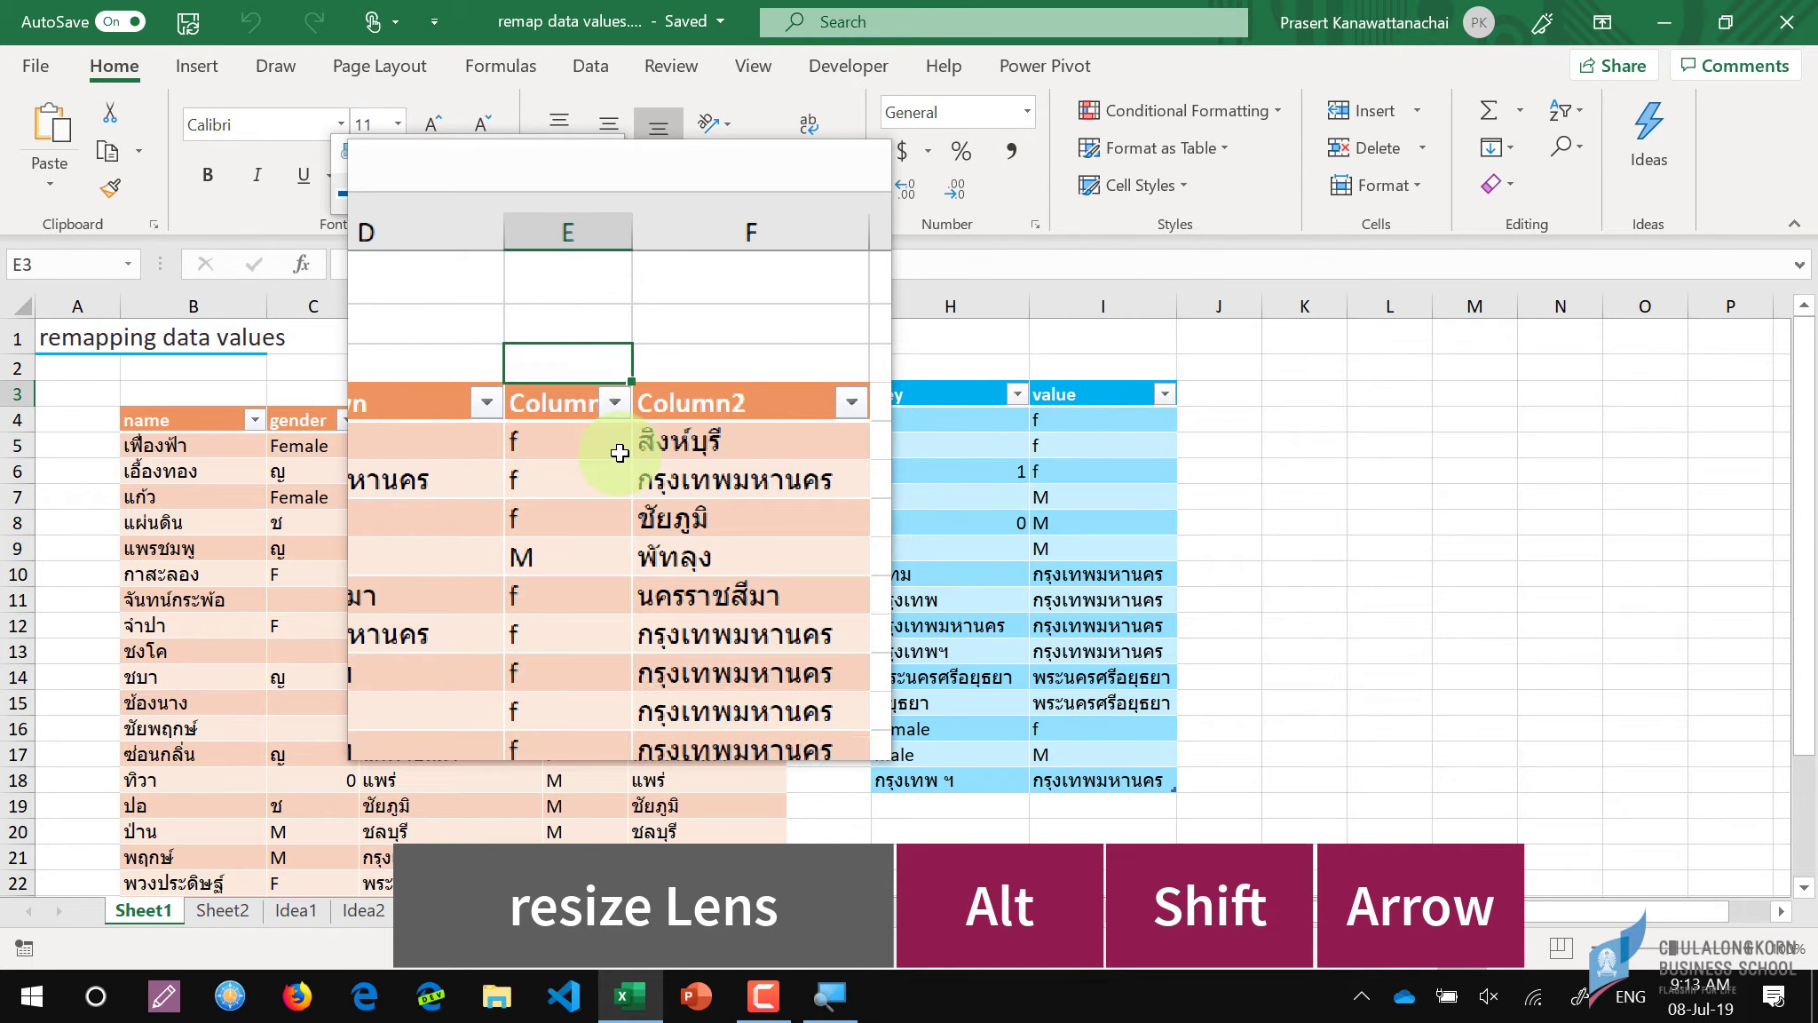
{"action": "key", "text": "alt+shift+Up"}
{"action": "key", "text": "alt+shift+Up"}
{"action": "key", "text": "alt+shift+Up"}
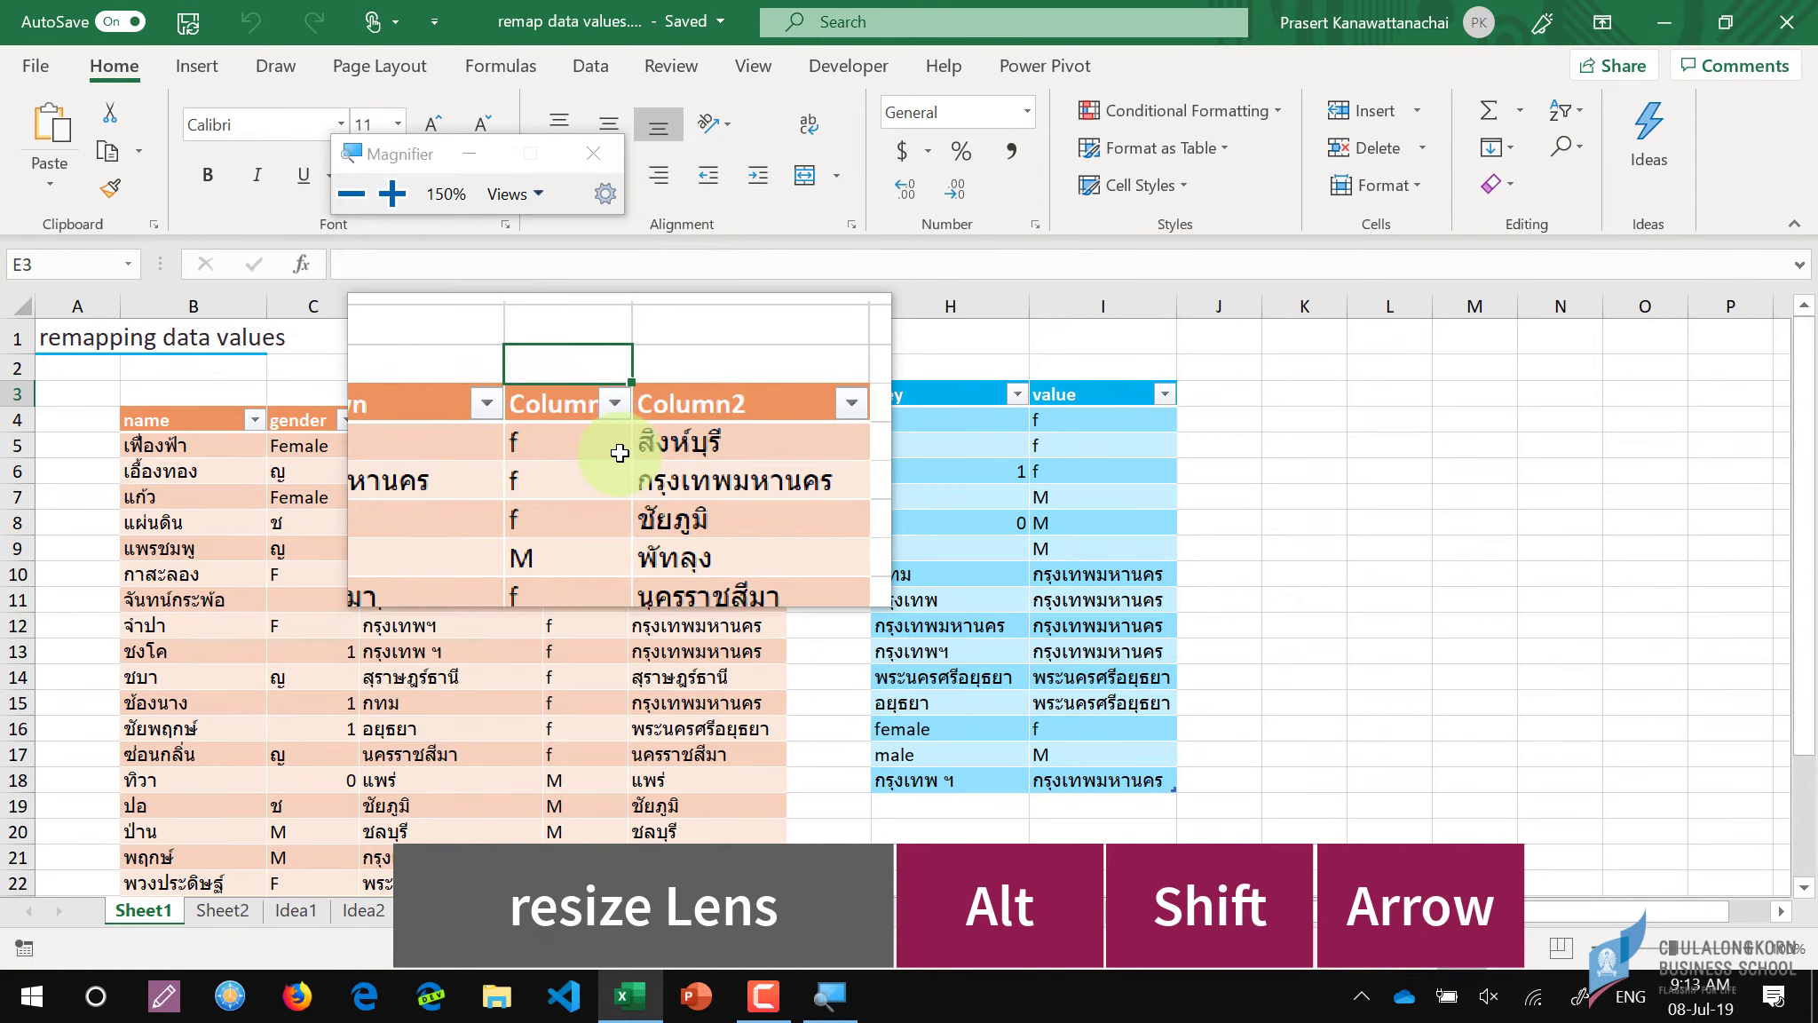
Step: Widen the lens so that it spans the data table from gender to the key column
{"action": "key", "text": "alt+shift+Right"}
{"action": "key", "text": "alt+shift+Right"}
{"action": "key", "text": "alt+shift+Right"}
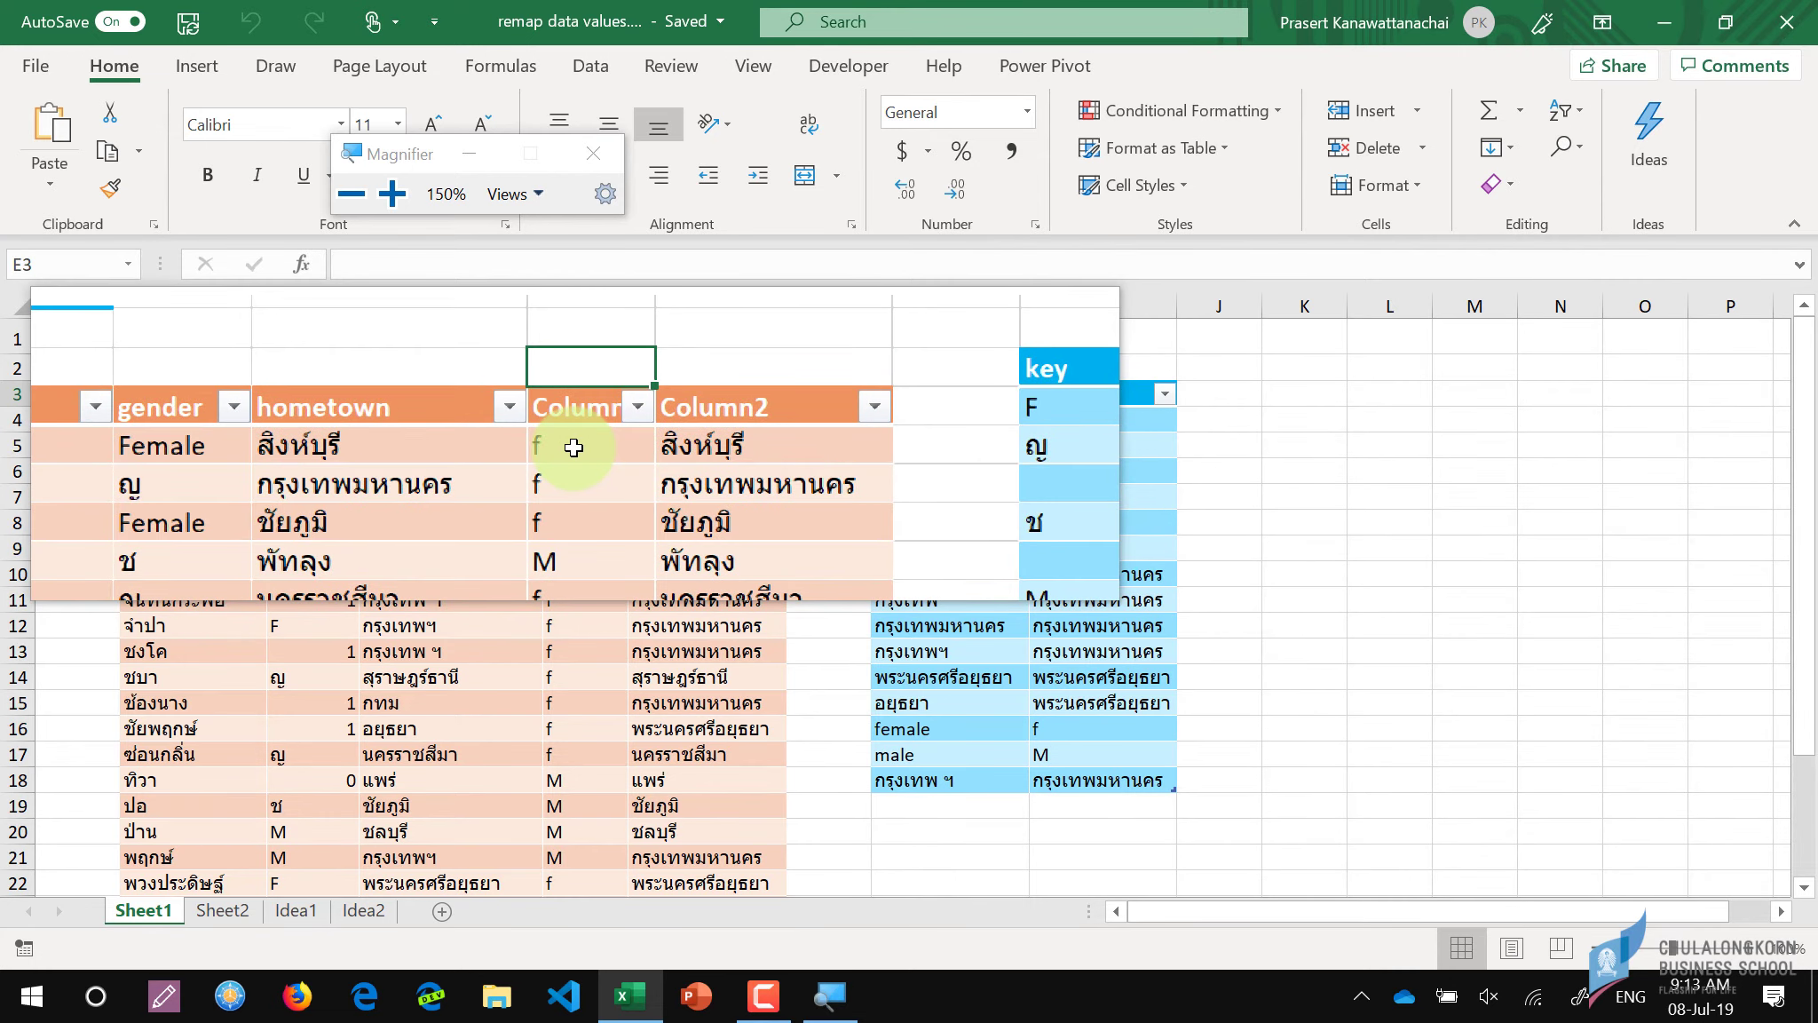
Step: Inspect the VLOOKUP formula in cell E5 through the lens at 300%, turn Magnifier off and leave the formula unedited
{"action": "left_click", "coordinate": [574, 447]}
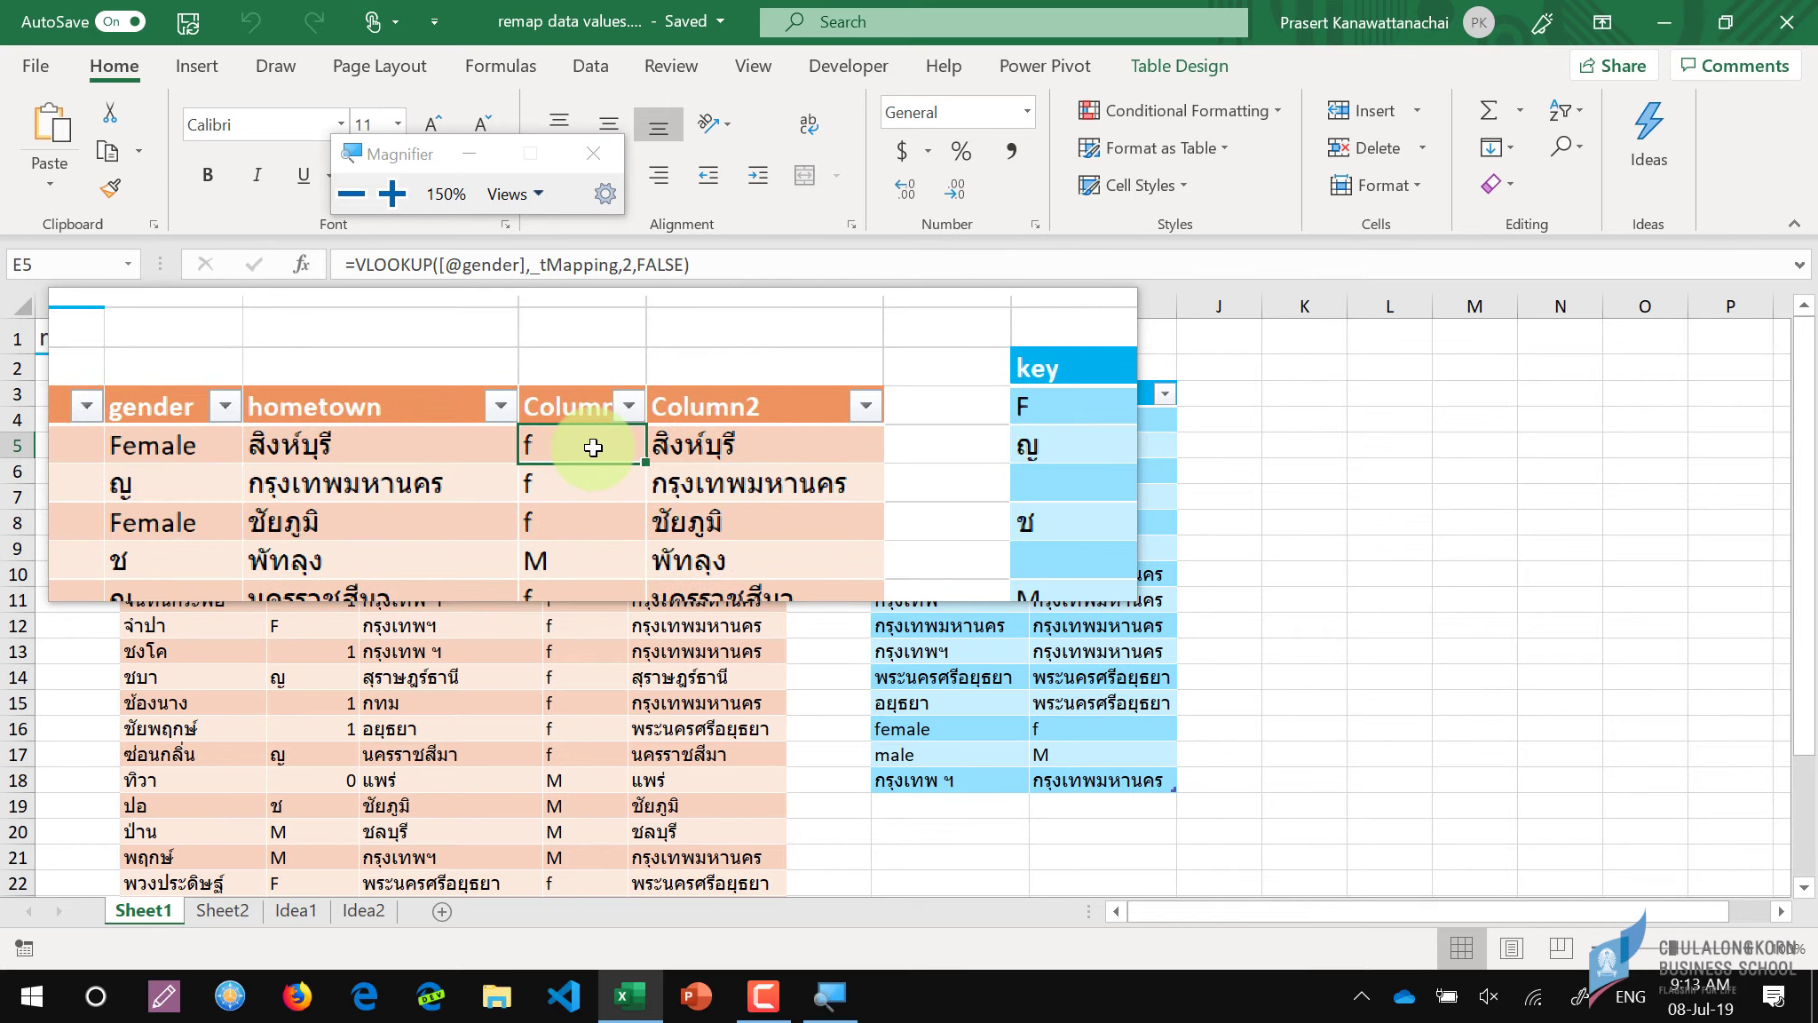
{"action": "double_click", "coordinate": [593, 447]}
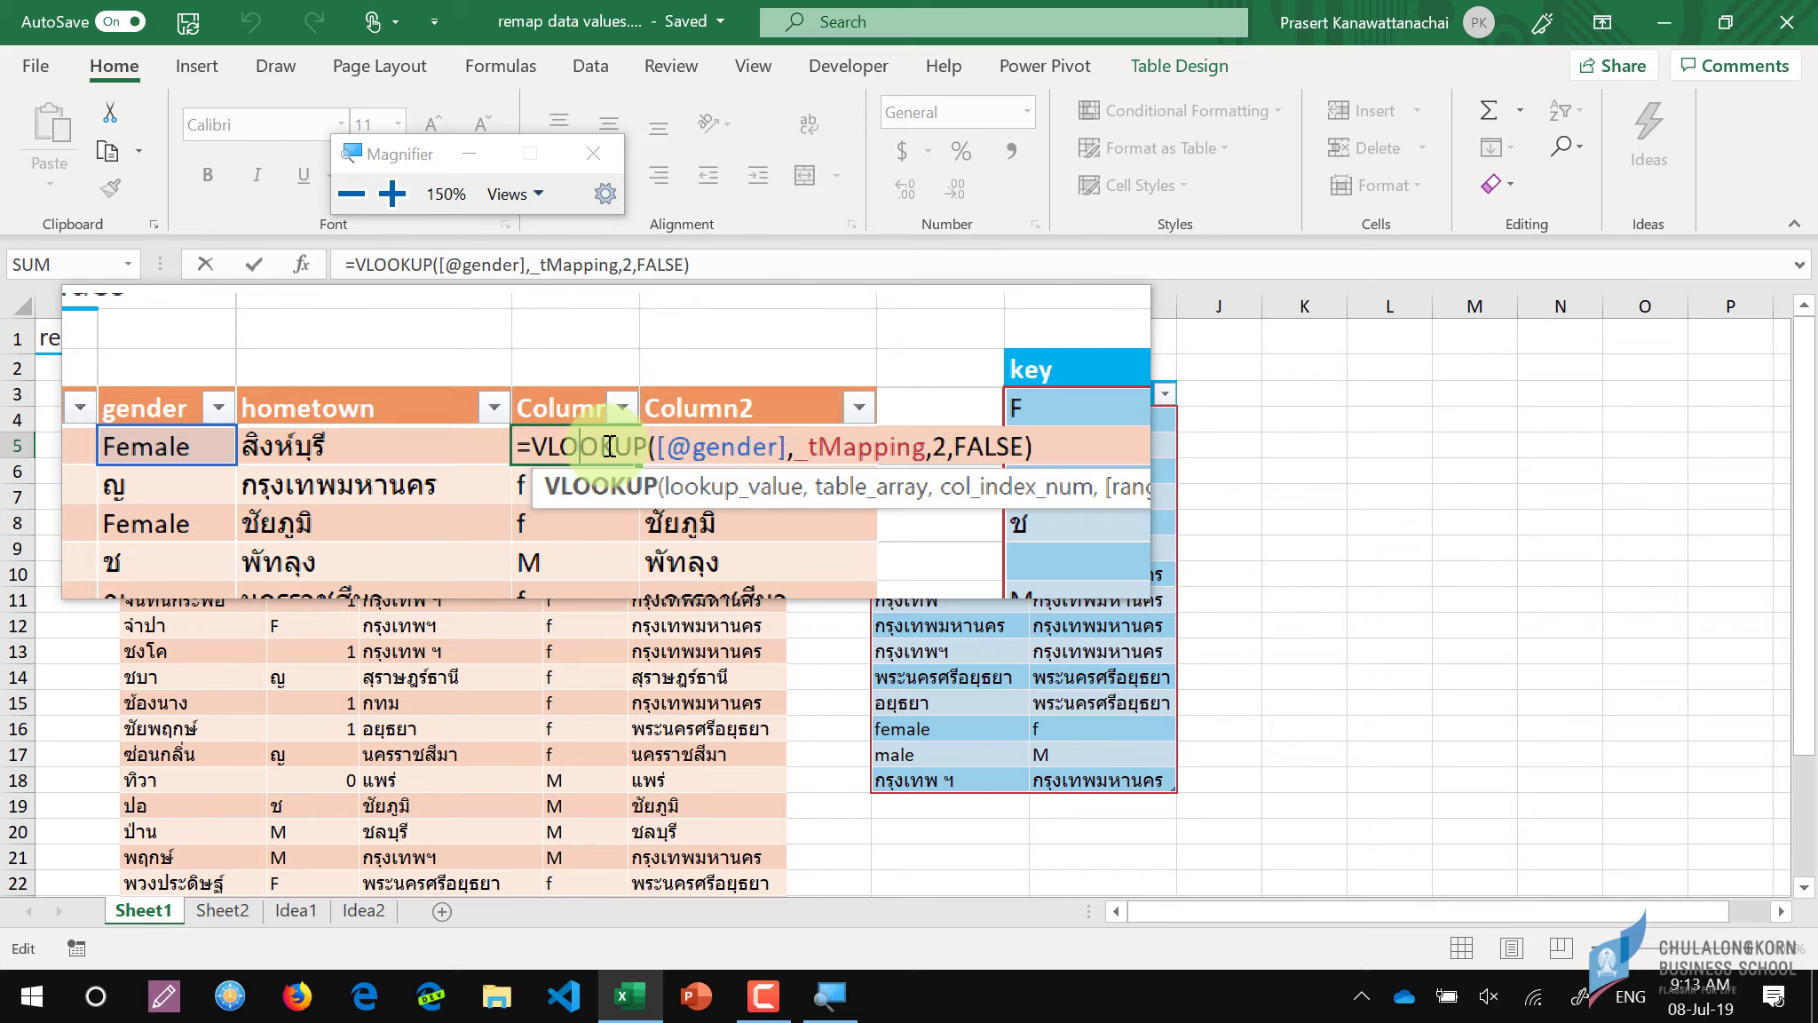
{"action": "key", "text": "super+equal"}
{"action": "key", "text": "super+equal"}
{"action": "key", "text": "super+equal"}
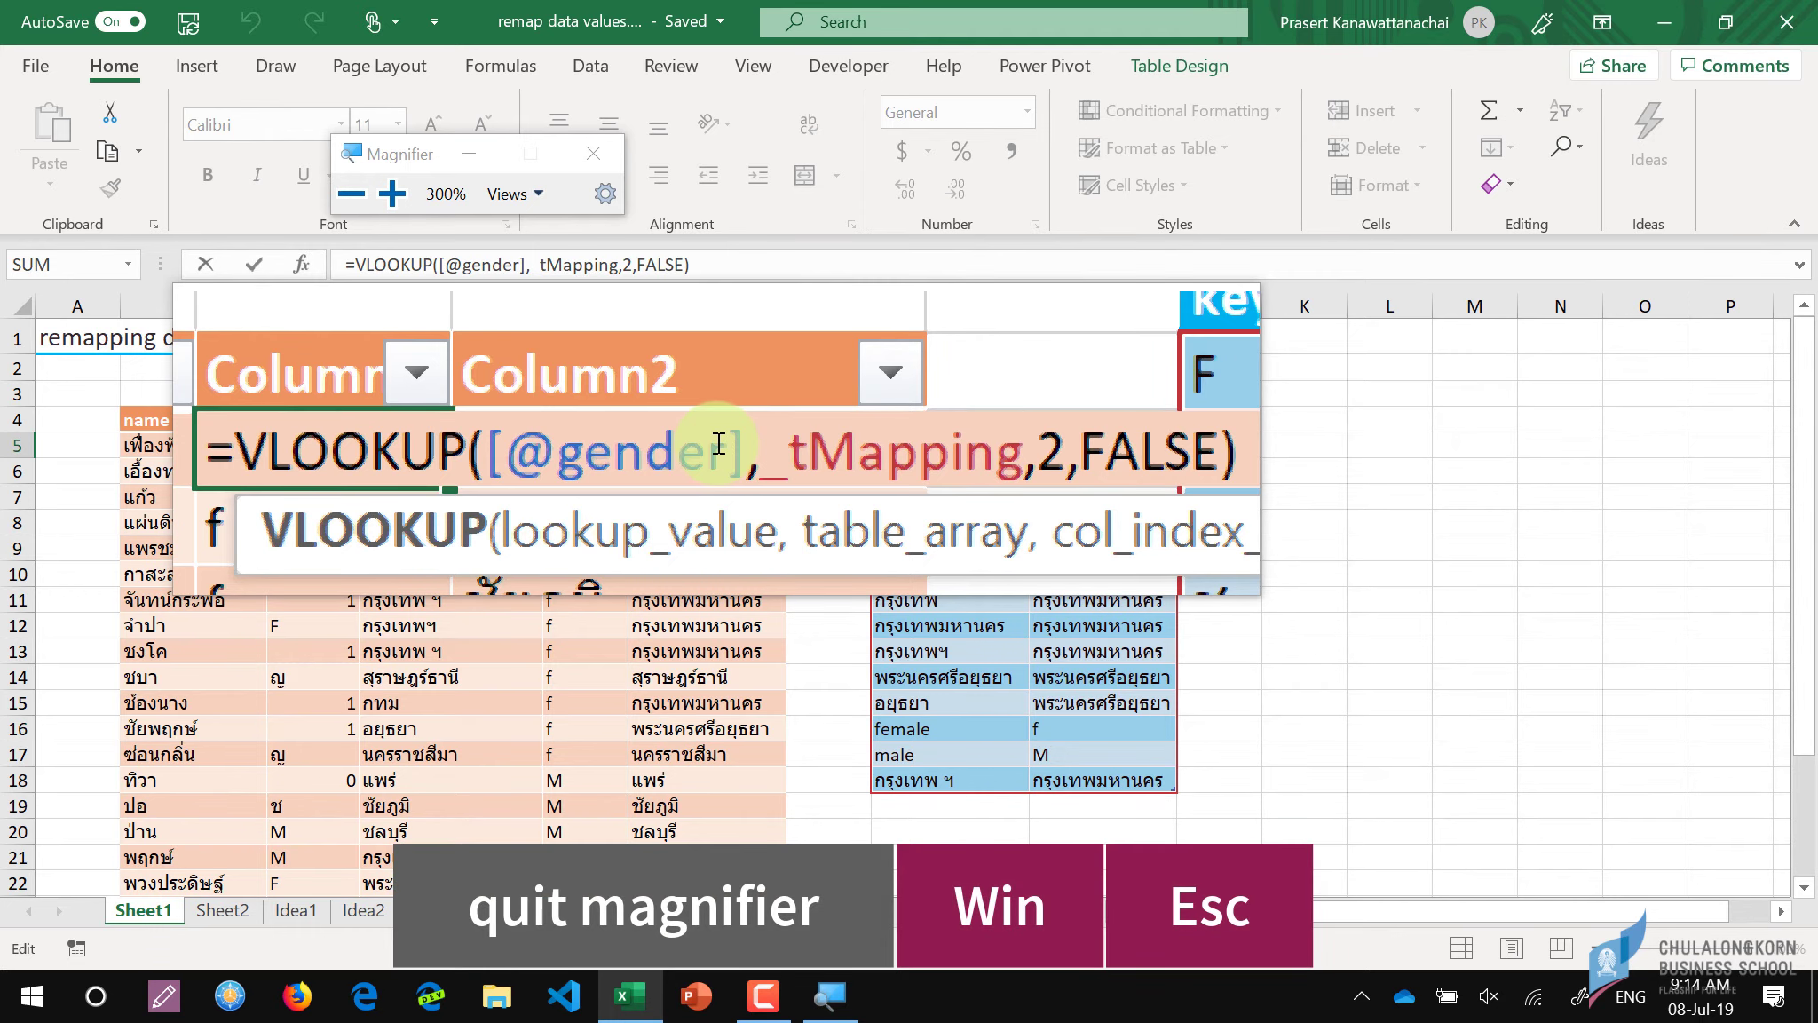
{"action": "key", "text": "super+Escape"}
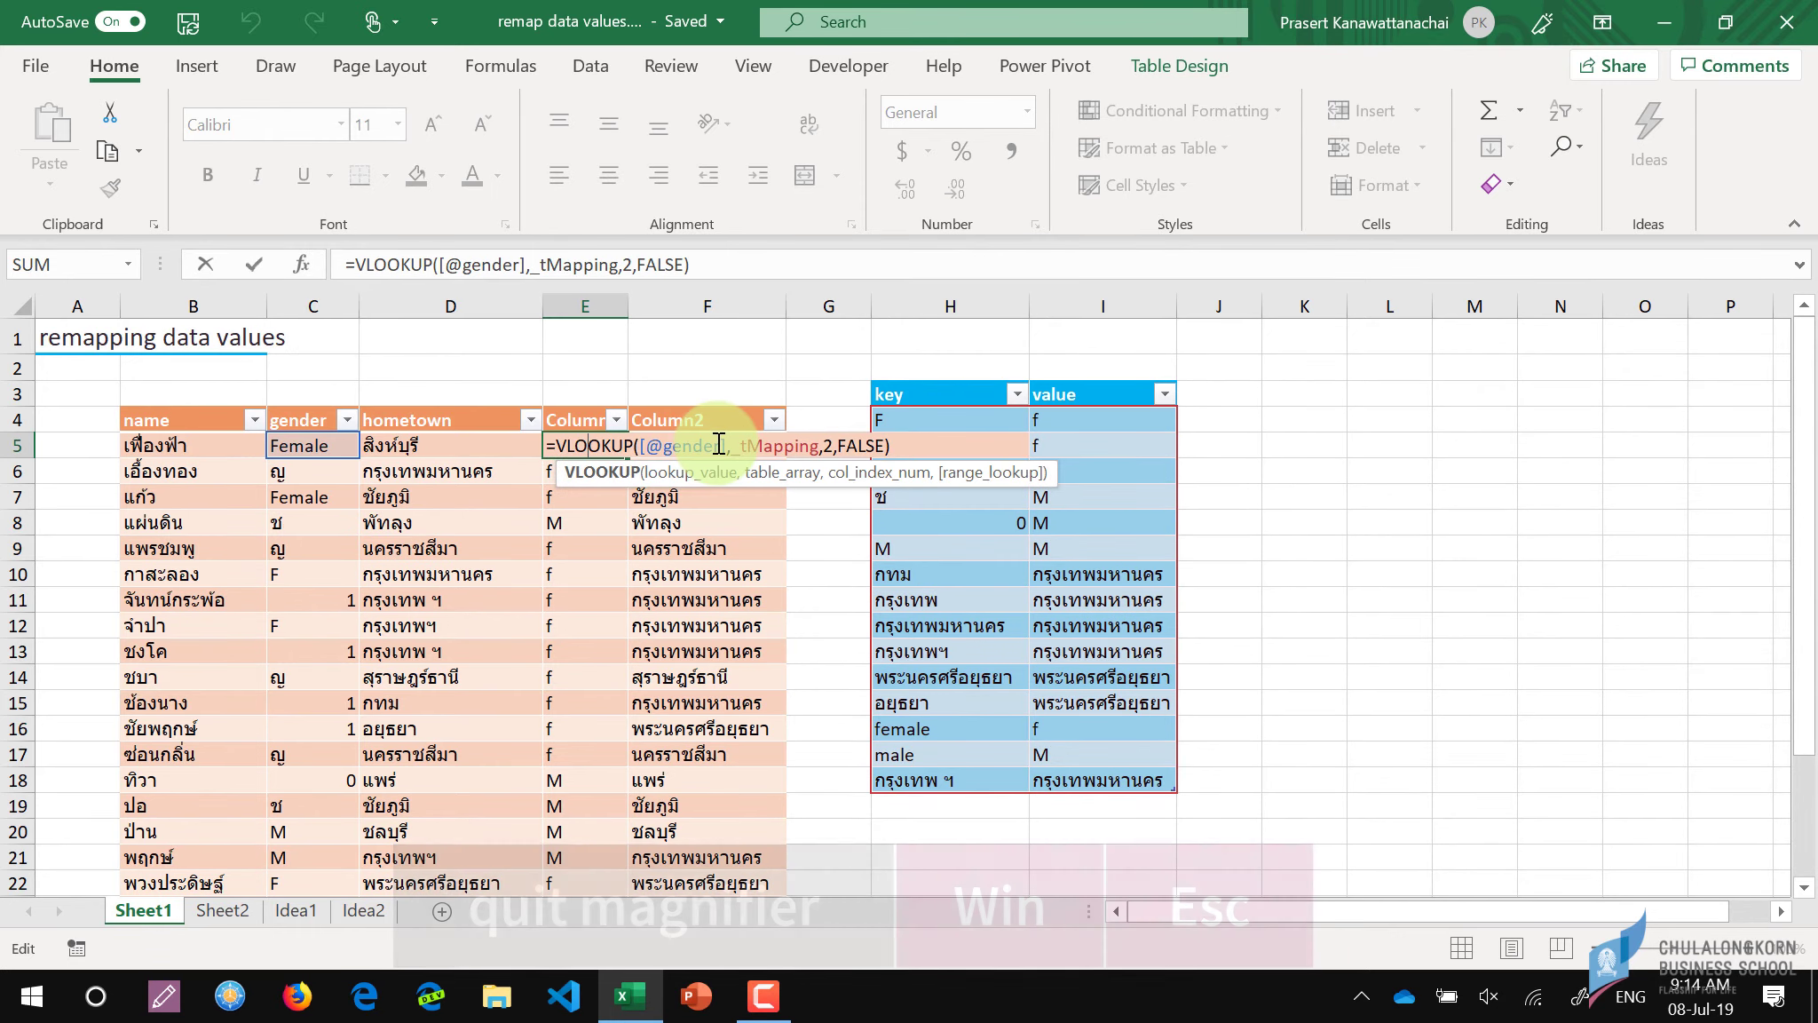
{"action": "key", "text": "Escape"}
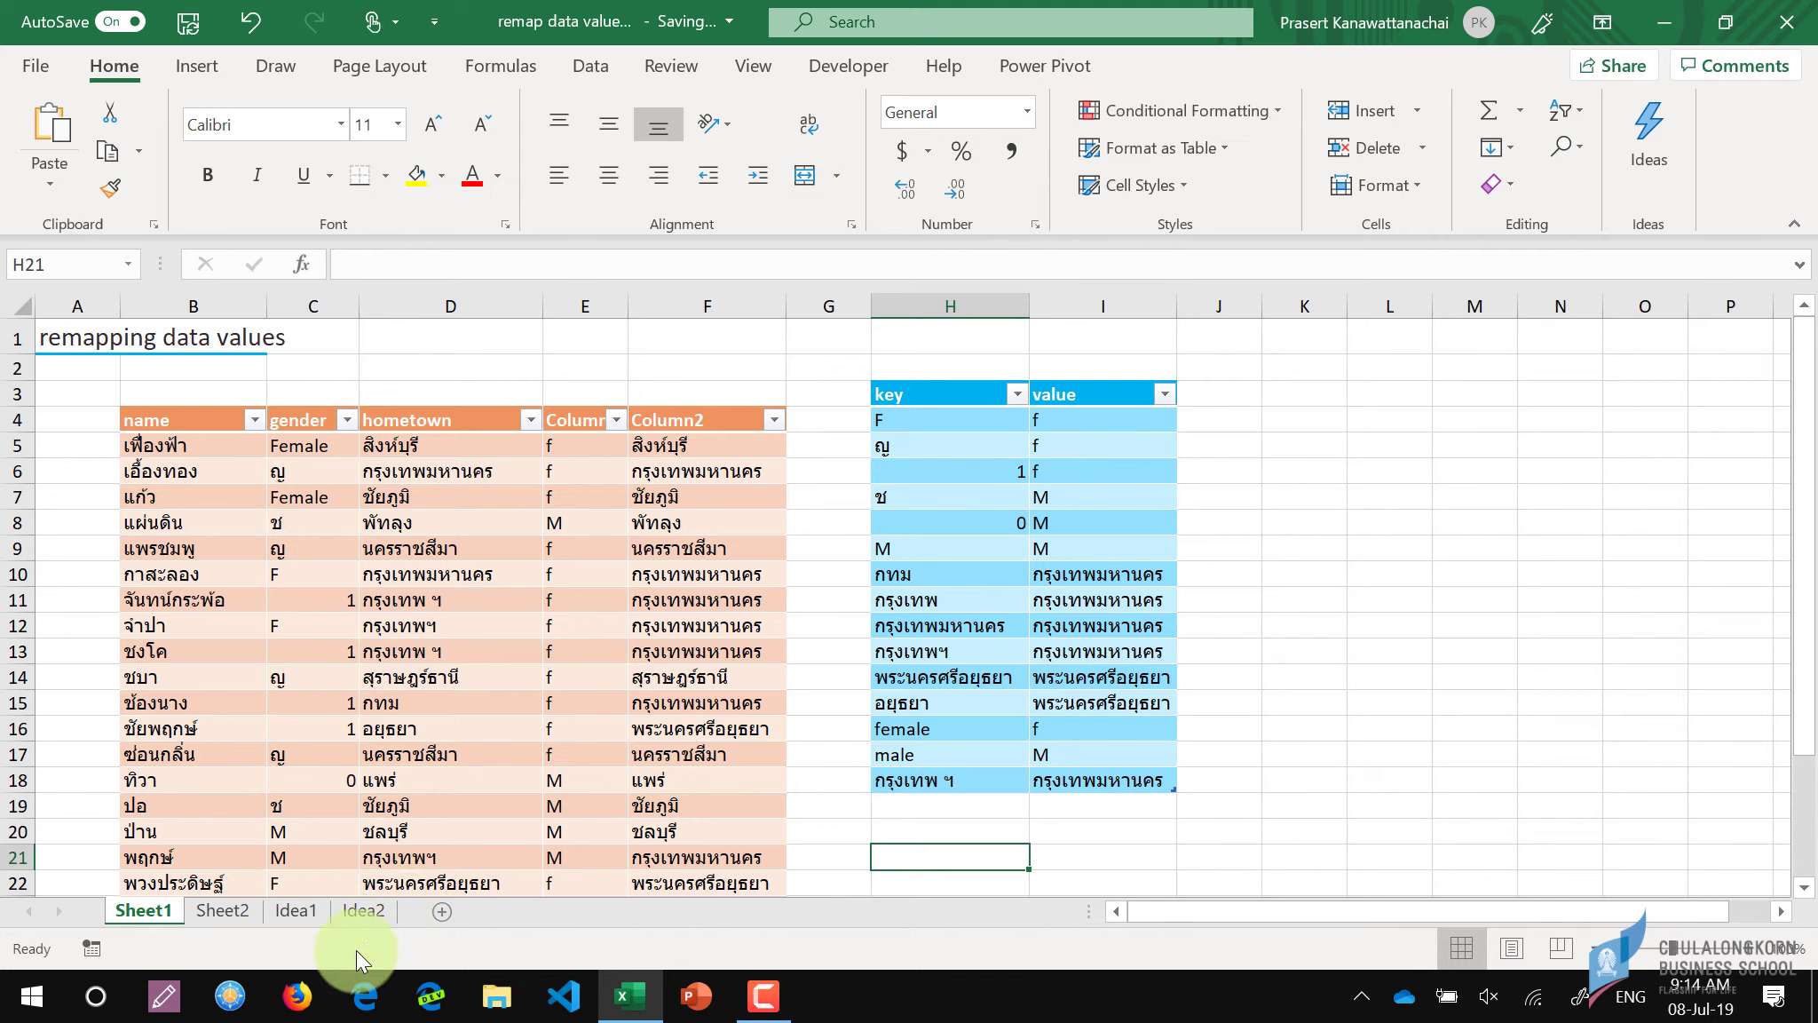
Step: Switch to Microsoft Edge Dev, start Magnifier over the welcome page and change it to Full screen view
{"action": "left_click", "coordinate": [433, 999]}
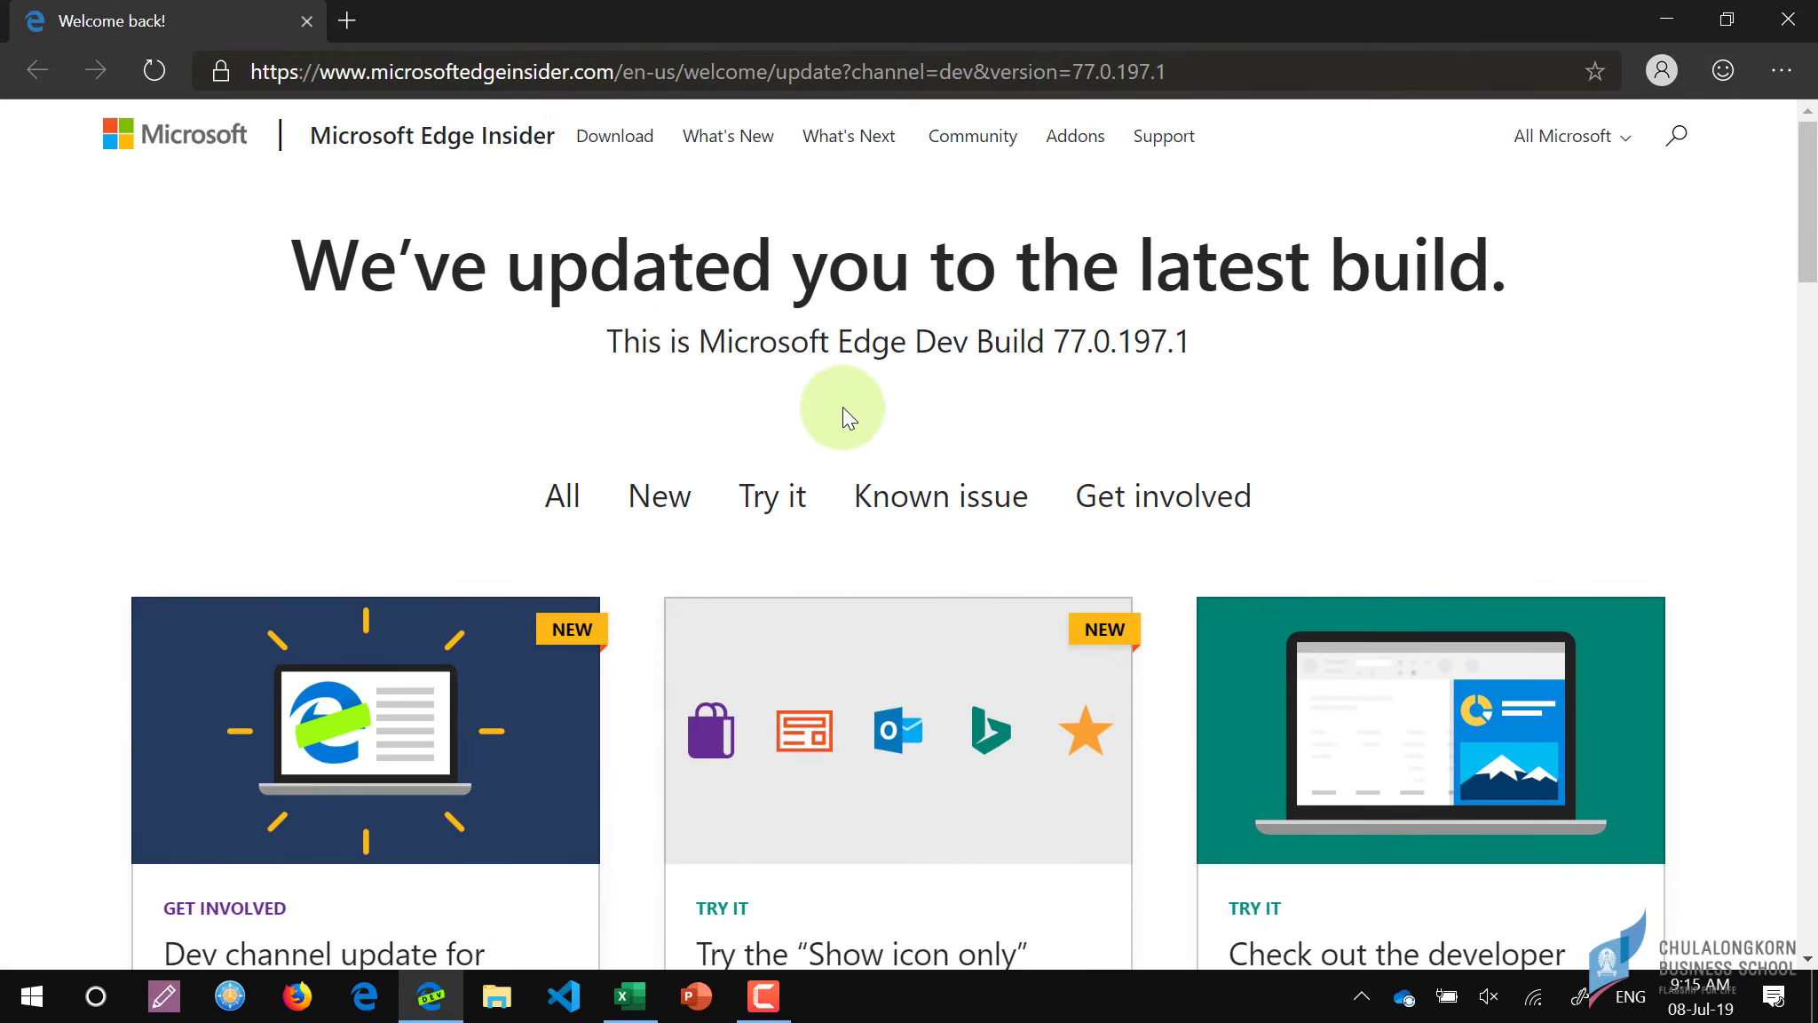
{"action": "scroll", "coordinate": [843, 410], "scroll_direction": "down", "scroll_amount": 1}
{"action": "key", "text": "super+equal"}
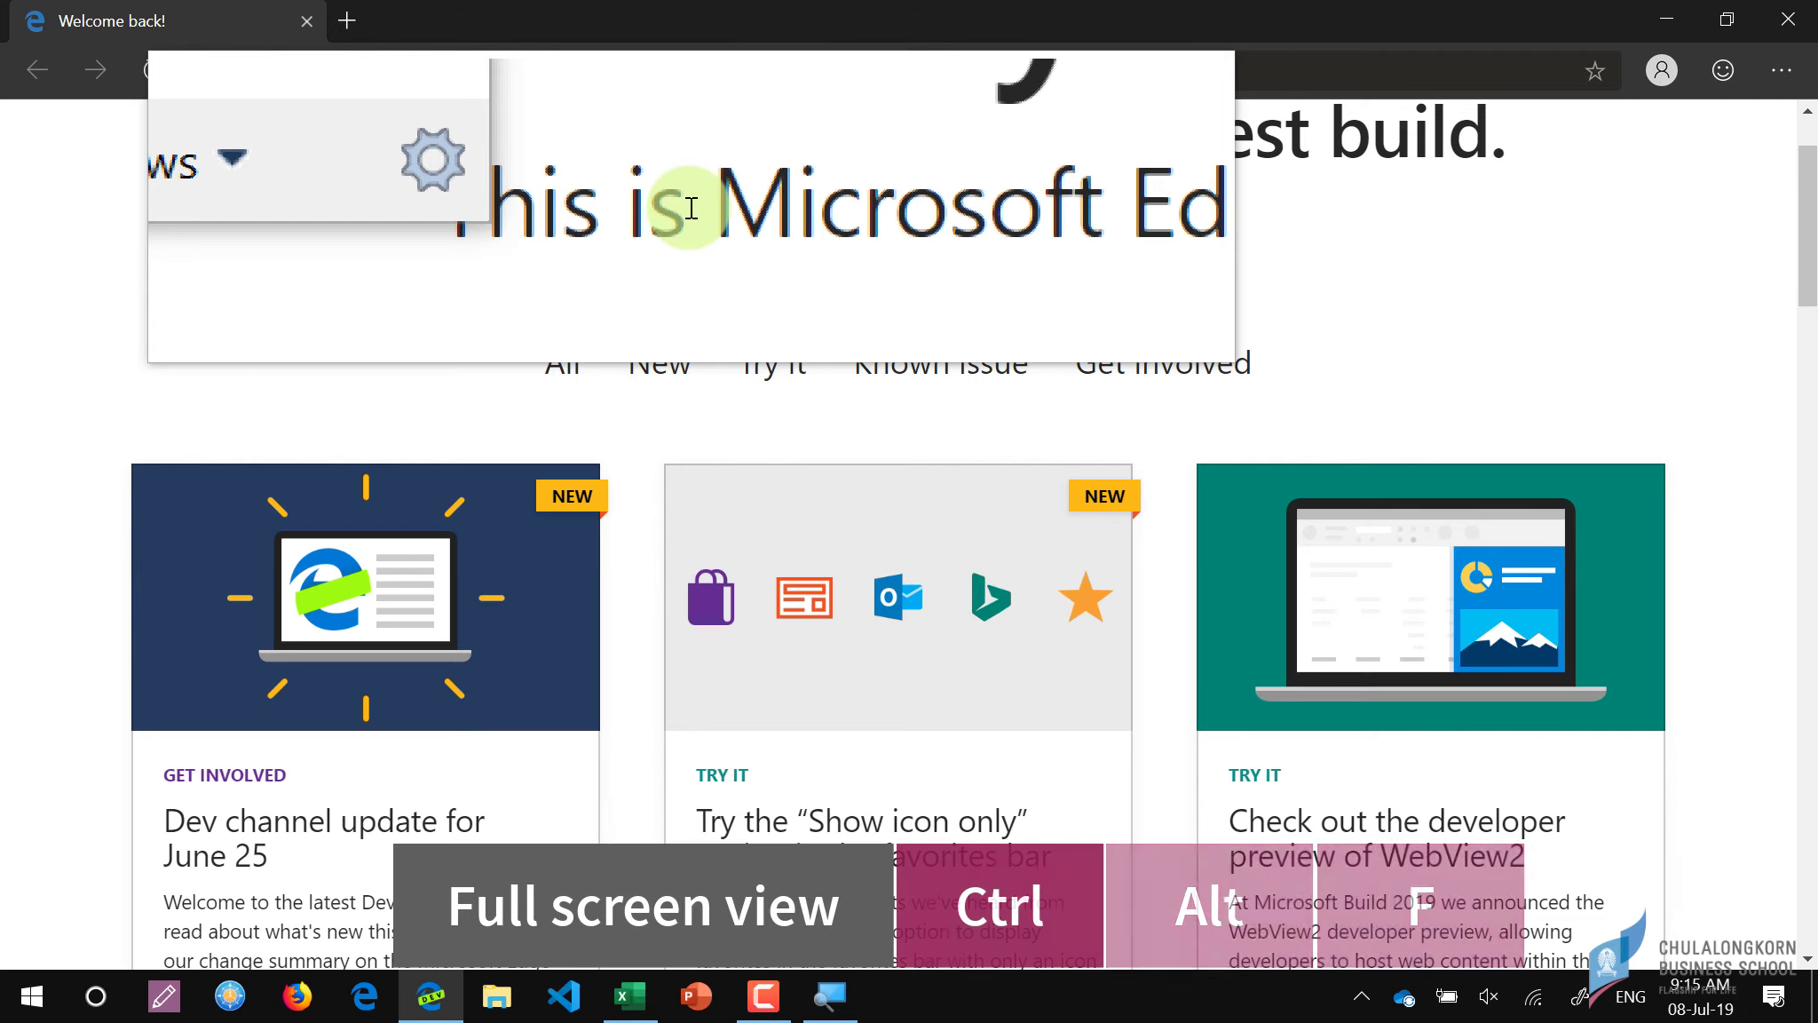
{"action": "key", "text": "ctrl+alt+f"}
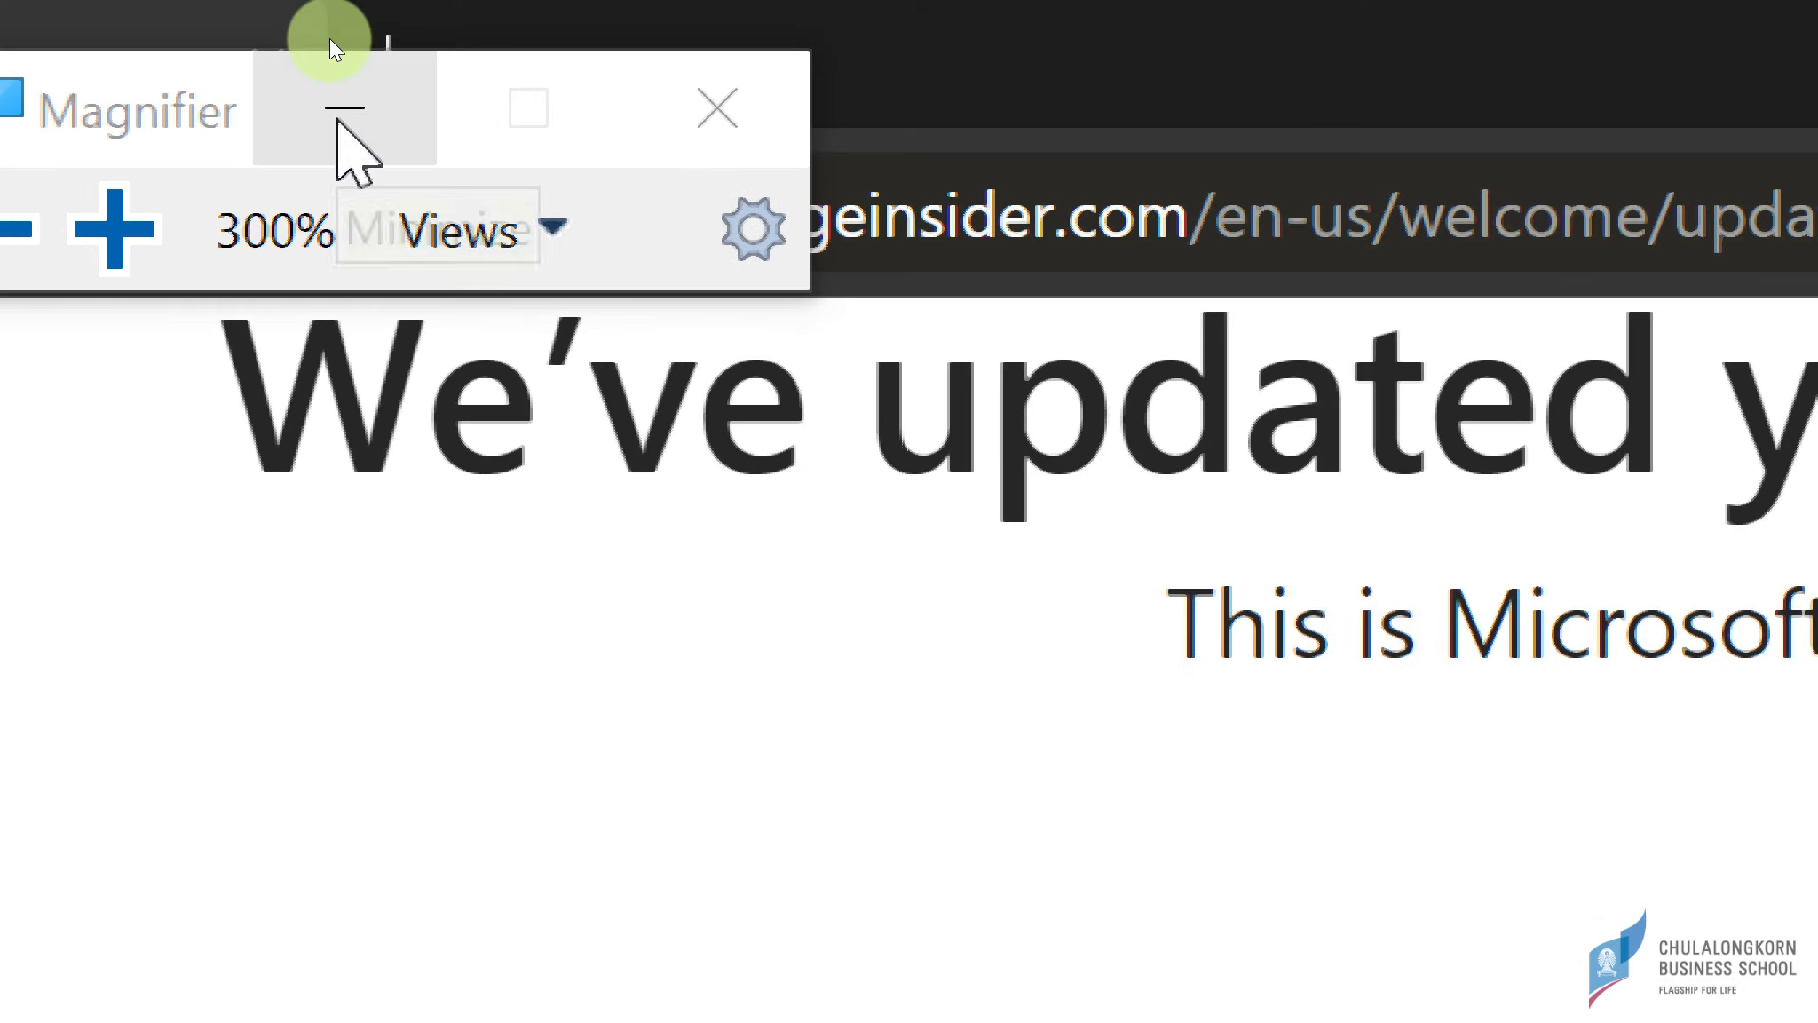
Step: Lower the full-screen magnification to below 200%, raise it to 250% over the page, and turn Magnifier off
{"action": "key", "text": "super+minus"}
{"action": "key", "text": "super+minus"}
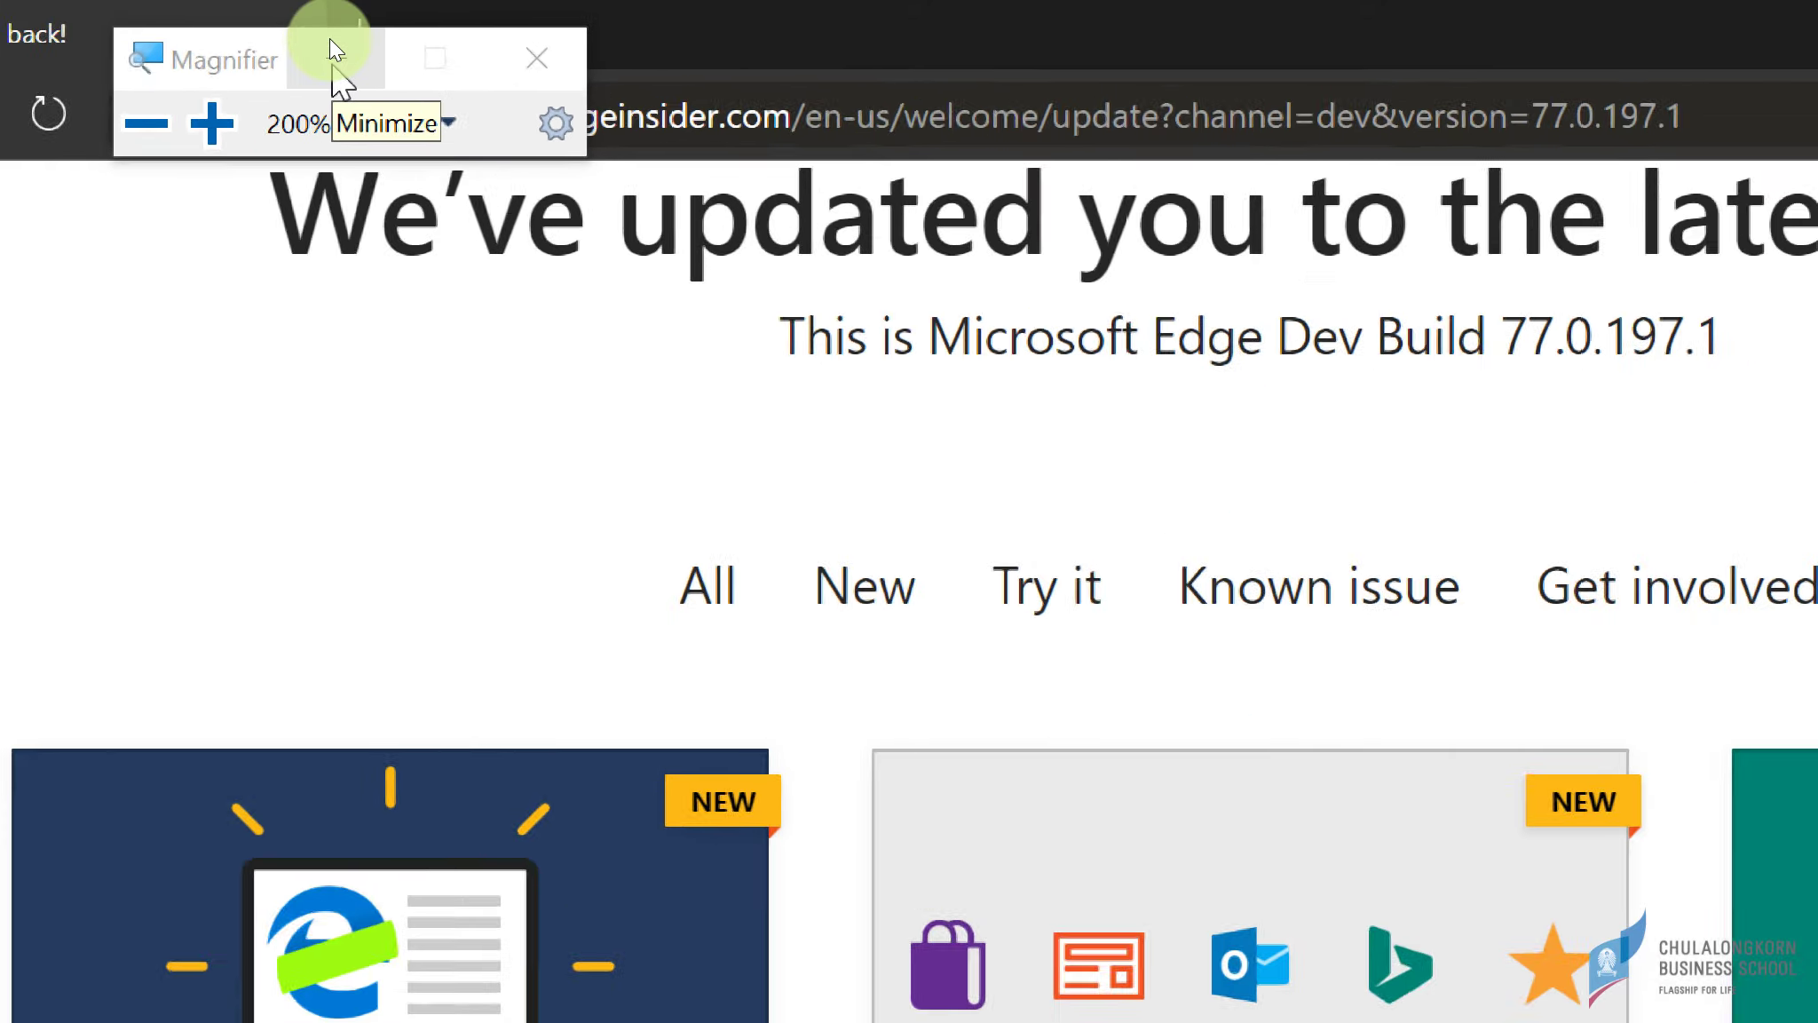
{"action": "key", "text": "super+minus"}
{"action": "key", "text": "super+plus"}
{"action": "key", "text": "super+plus"}
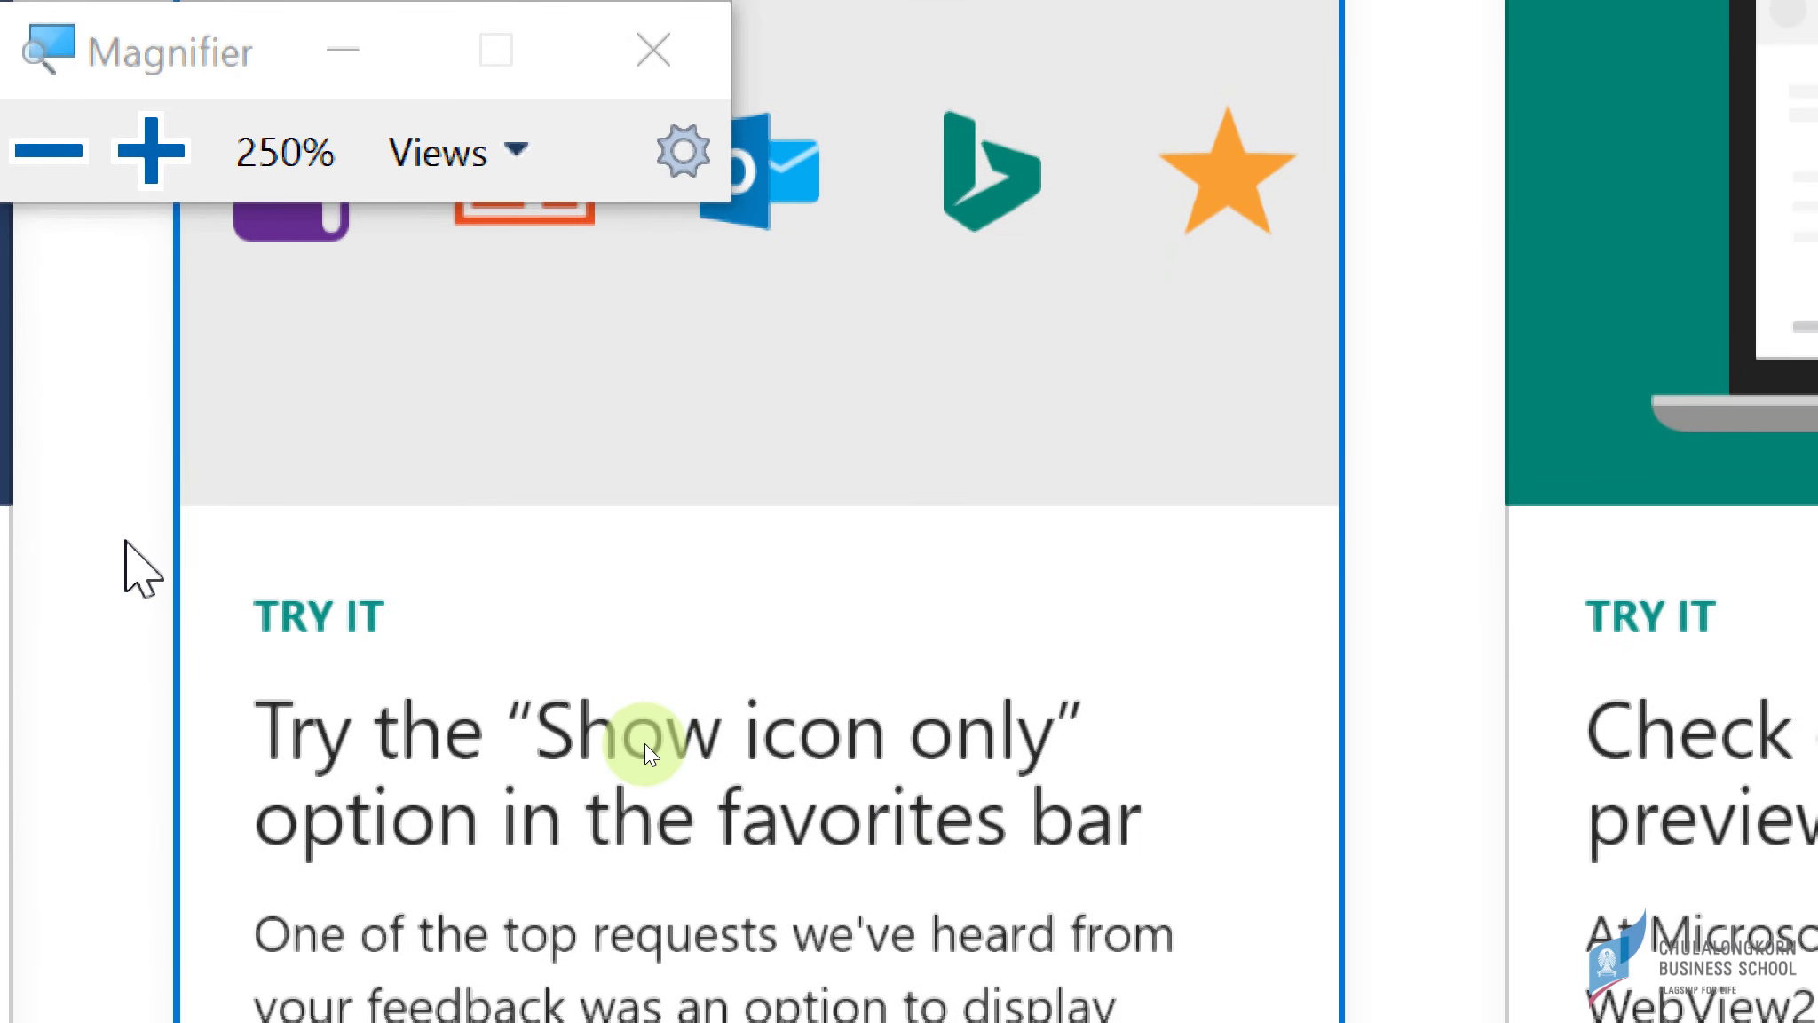
{"action": "key", "text": "super+Escape"}
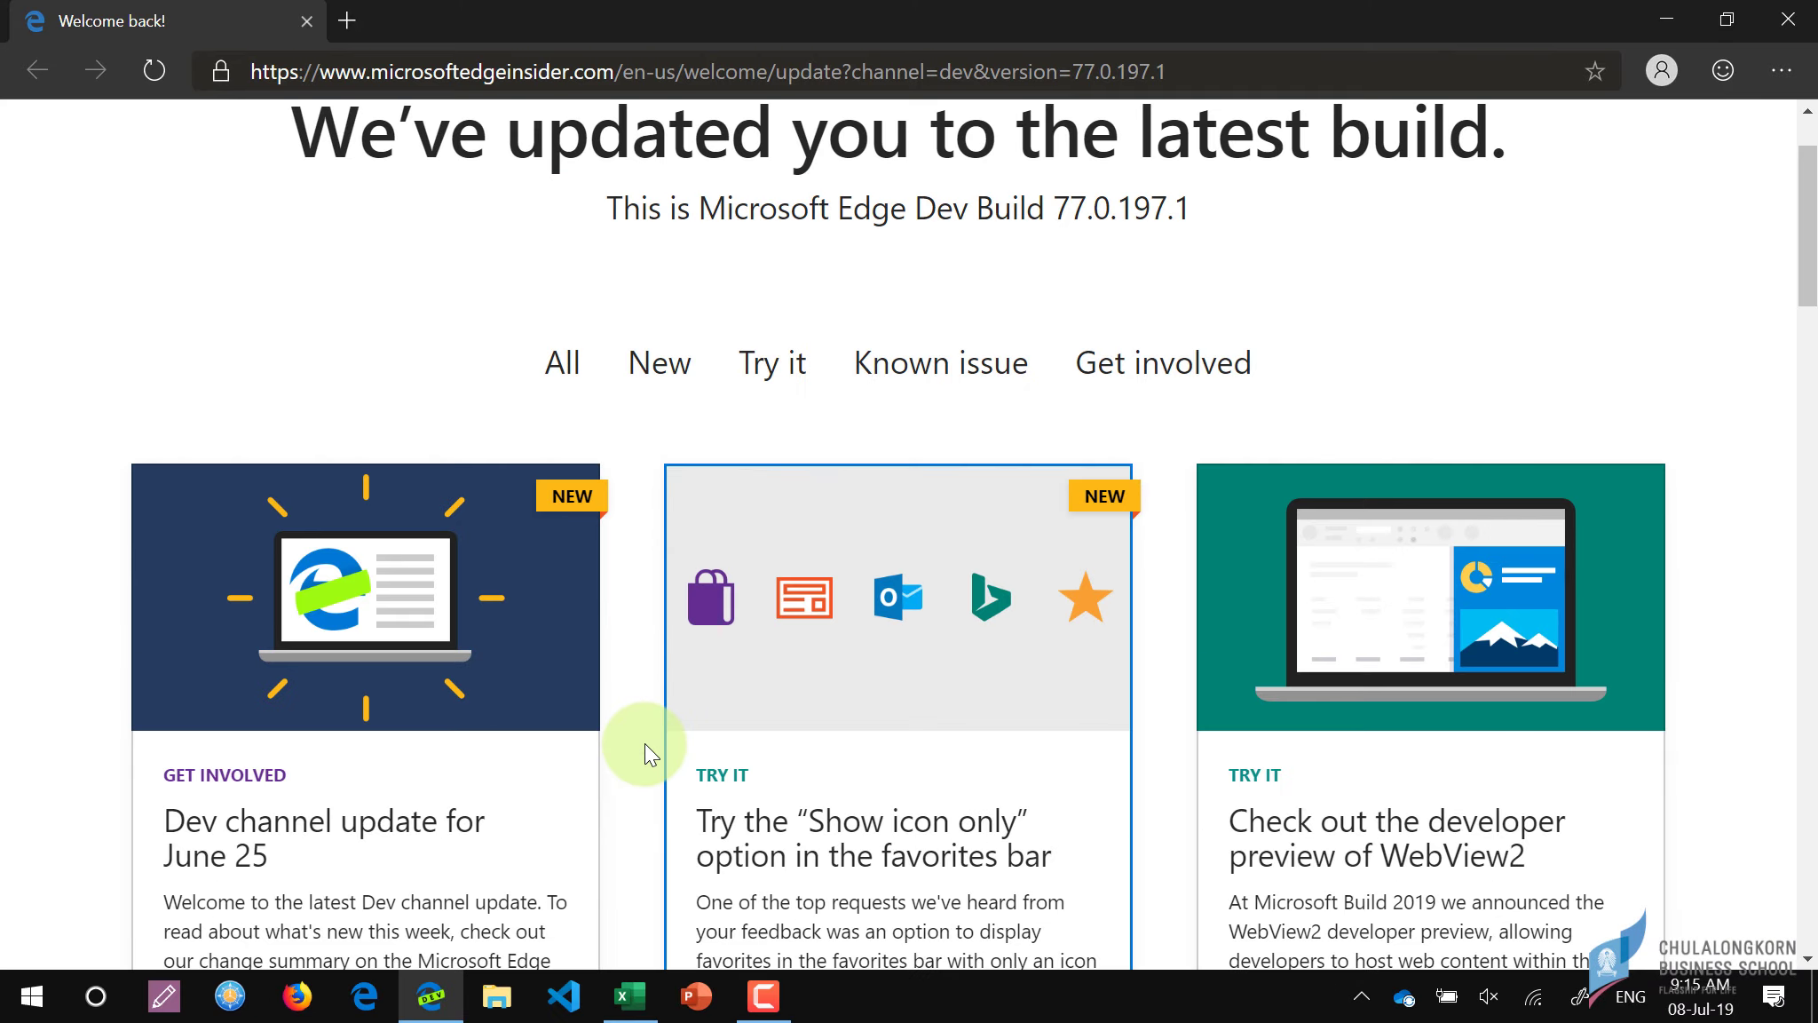